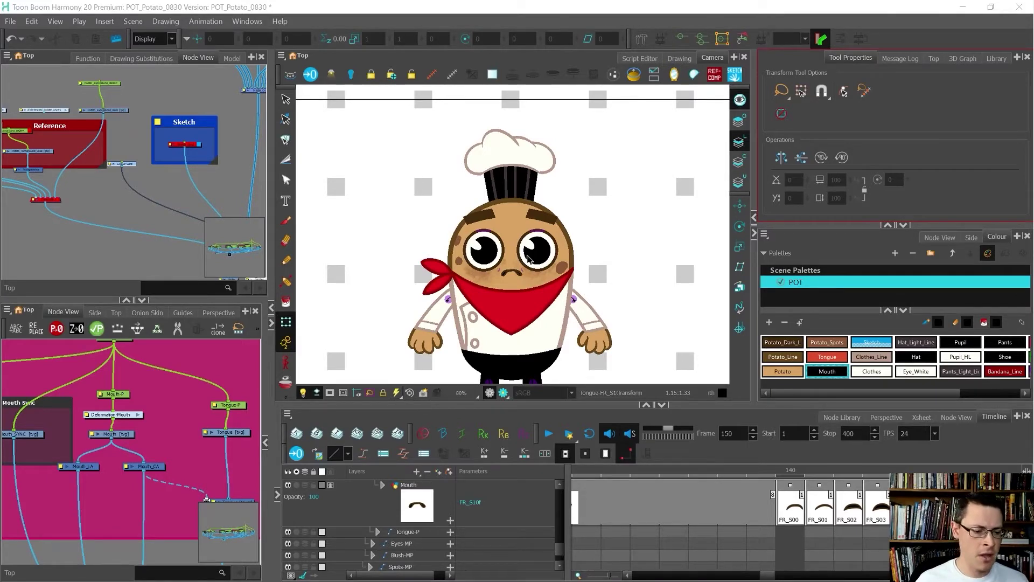
Examine the front-view mouth drawings along the Mouth layer's timeline and check that the Mark Drawing tools are enabled
scroll(830, 547, down, 8)
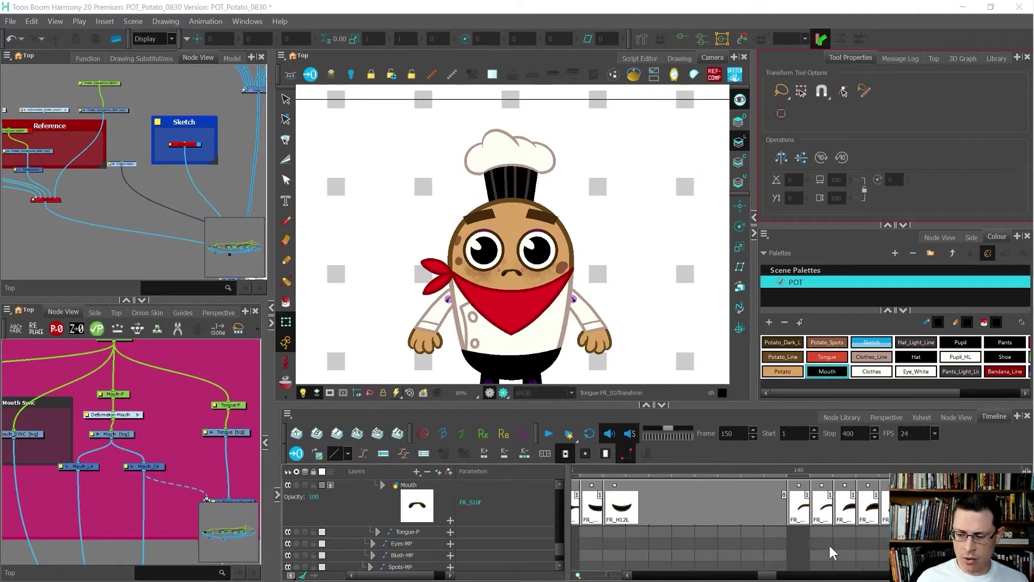
scroll(729, 536, up, 1)
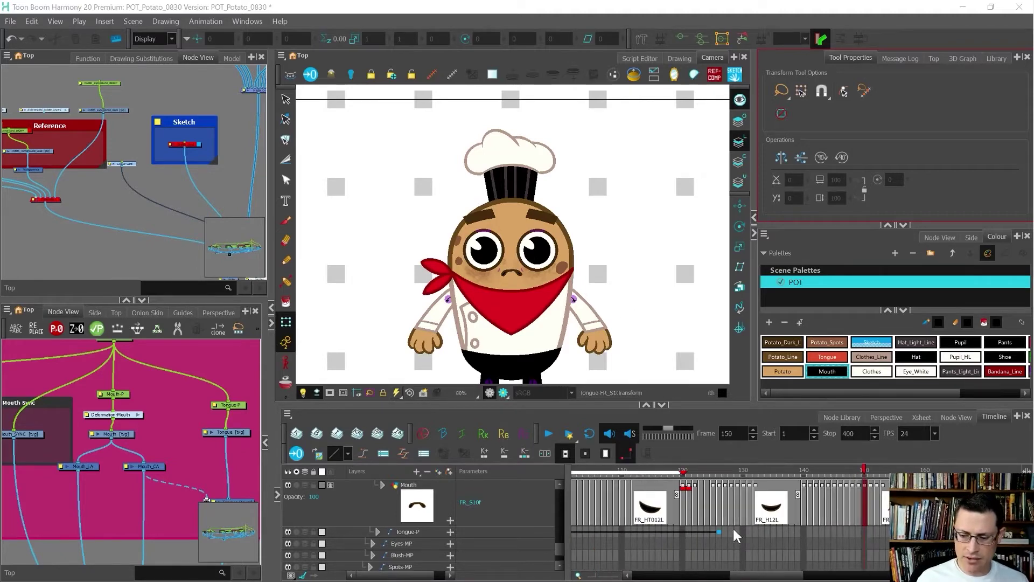
scroll(735, 529, up, 3)
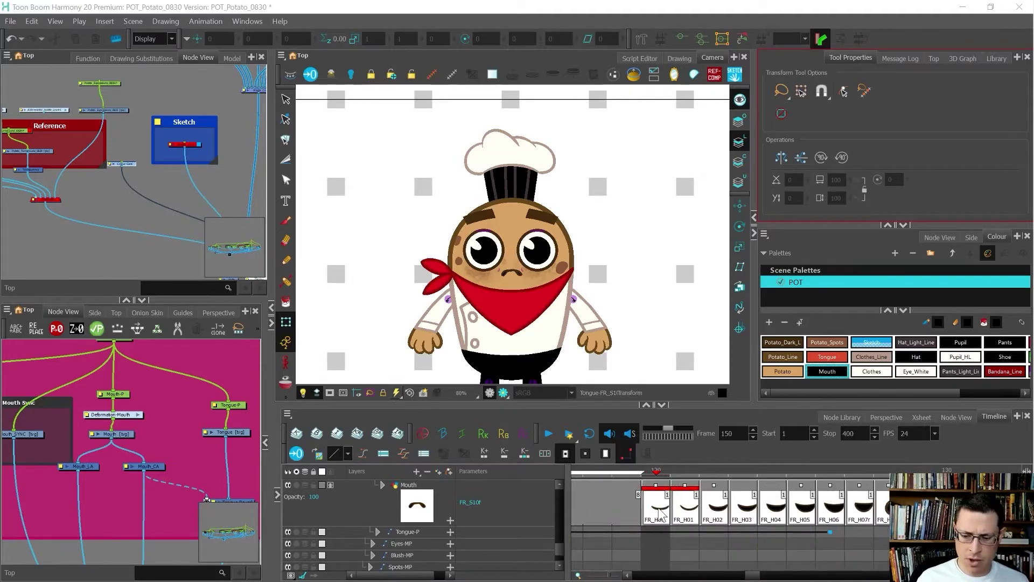
click(656, 504)
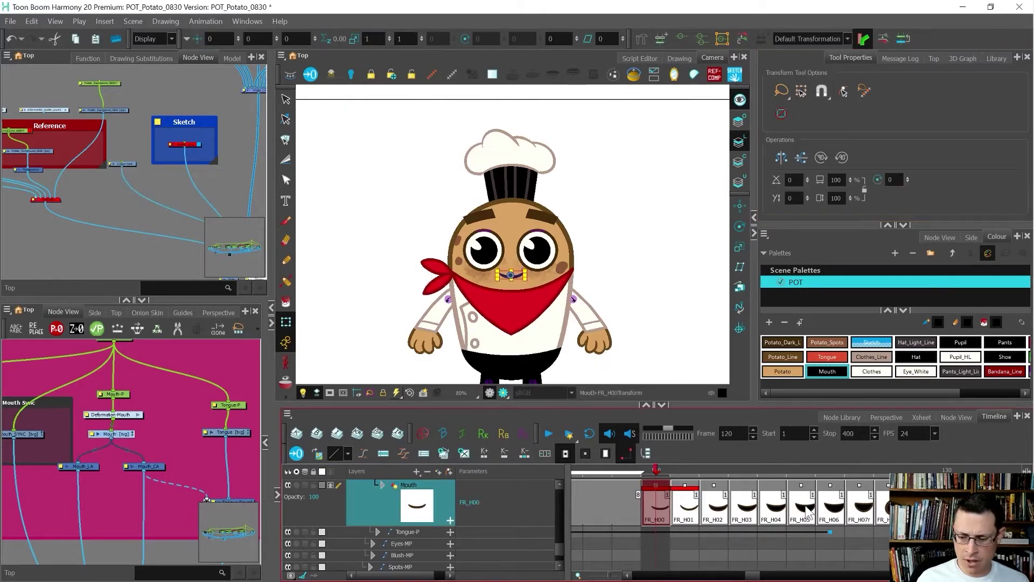
scroll(806, 505, down, 2)
scroll(582, 509, up, 3)
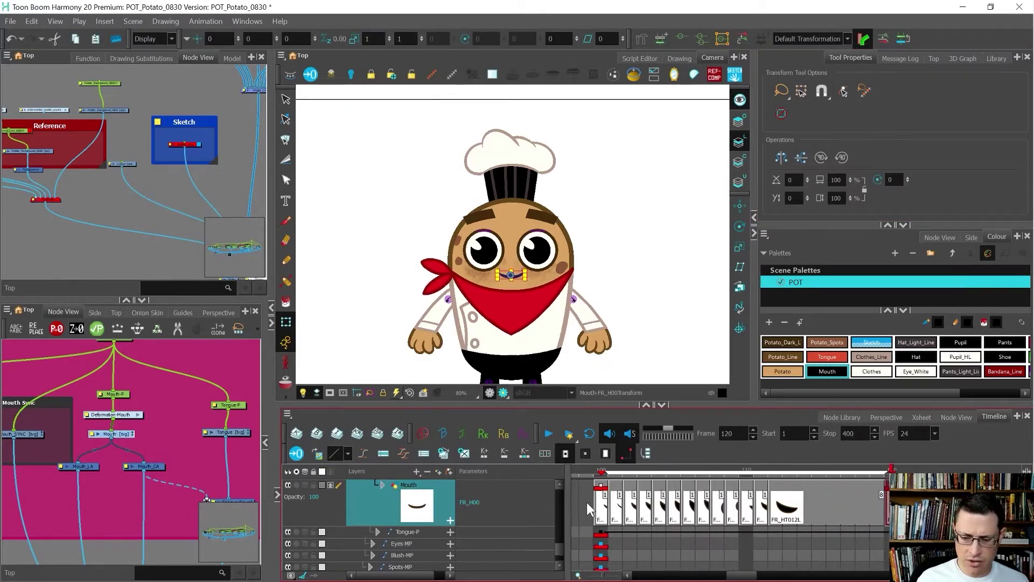
click(642, 514)
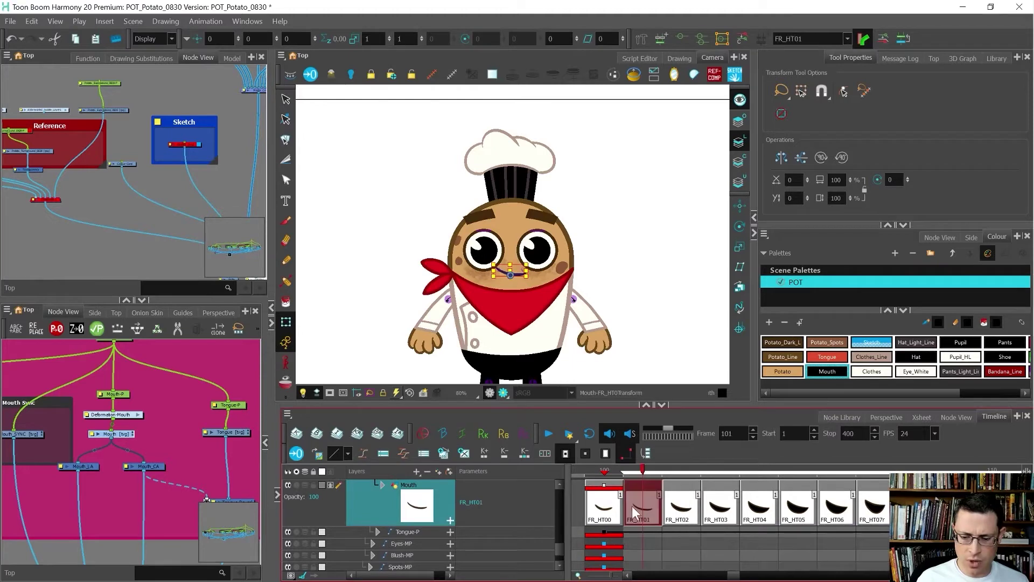
click(611, 511)
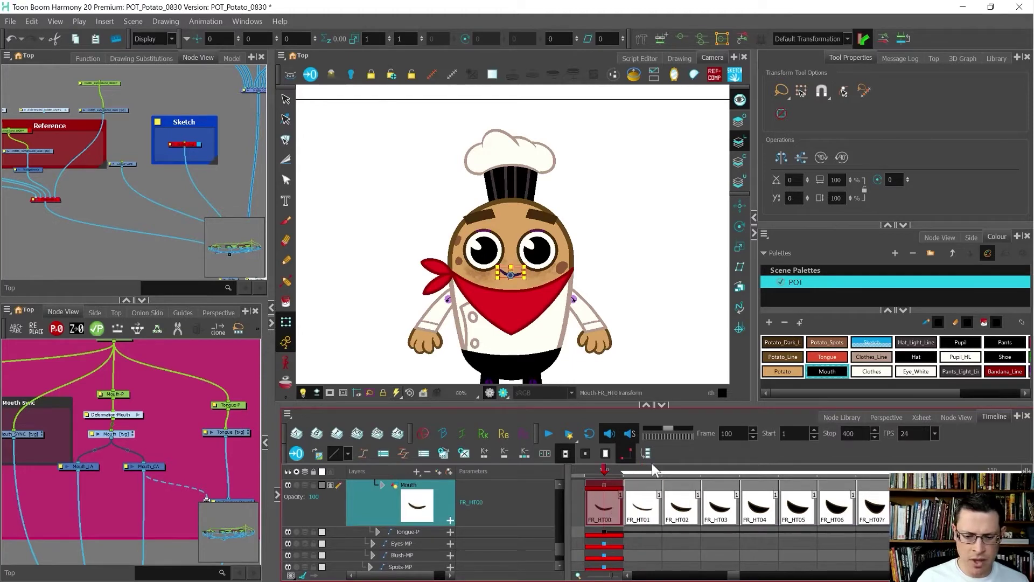
right_click(476, 429)
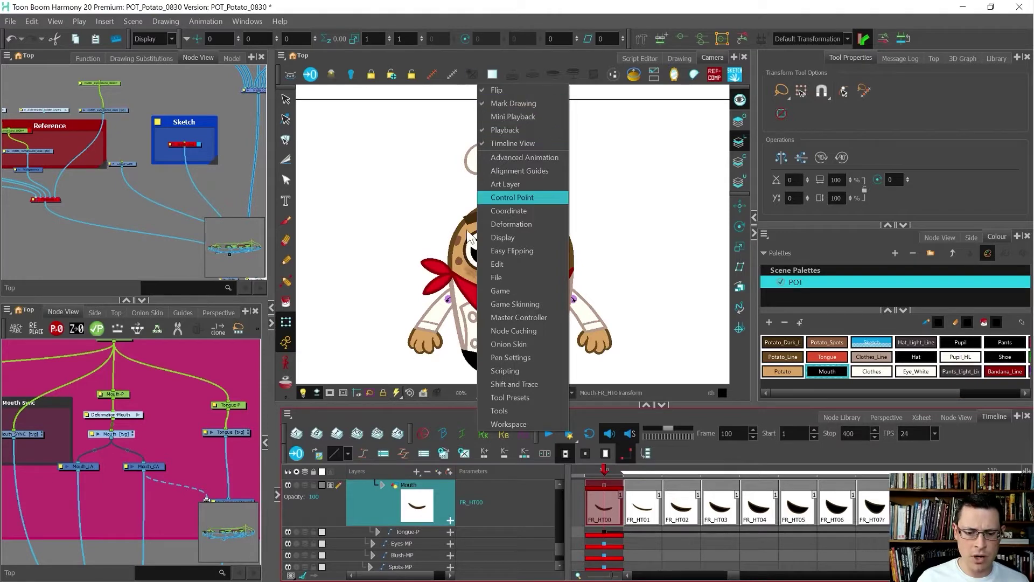
click(422, 420)
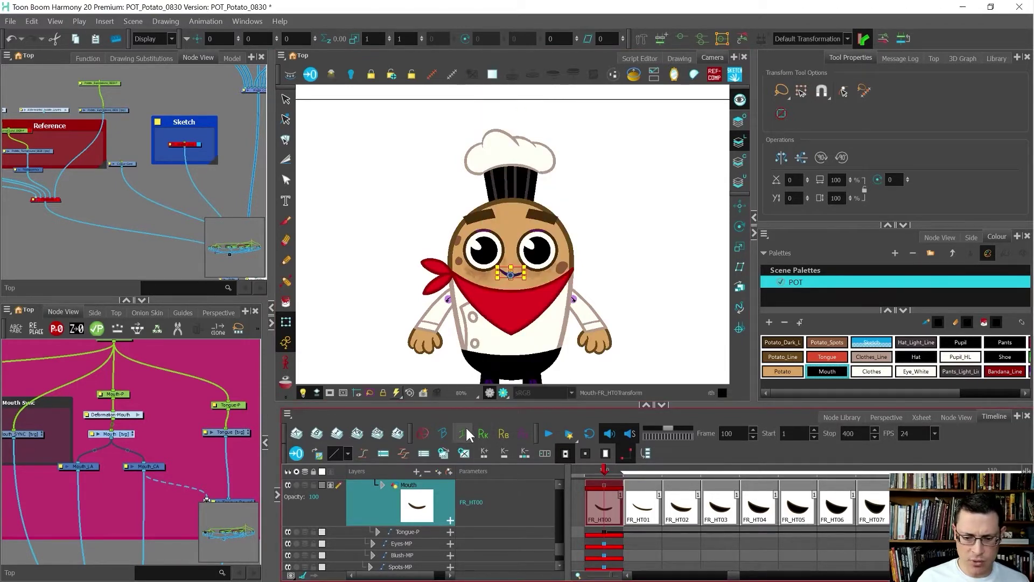
Mark mouth drawing FR_HT01 as a key drawing and FR_HT06 as a breakdown drawing
click(650, 501)
click(606, 500)
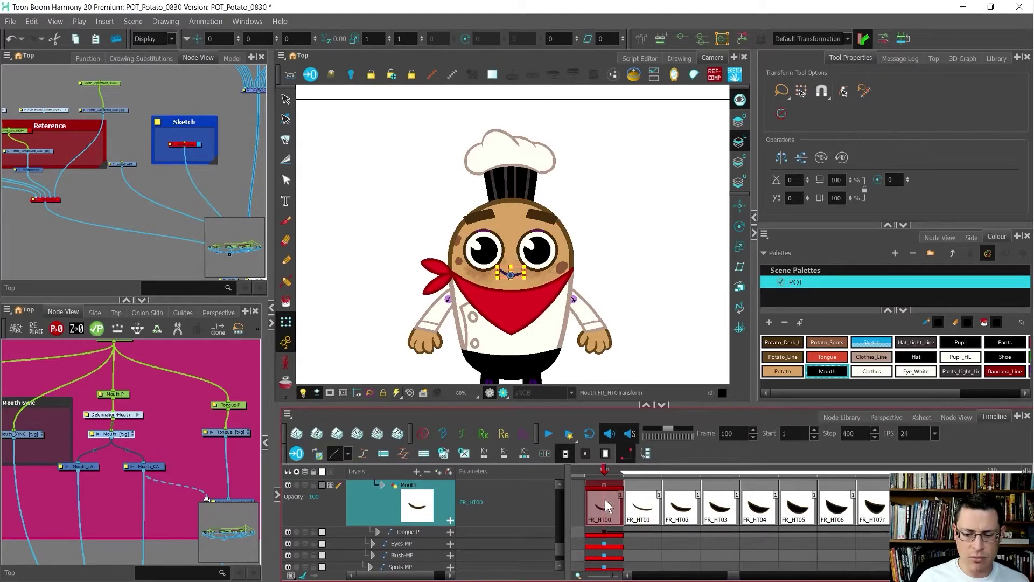
click(644, 501)
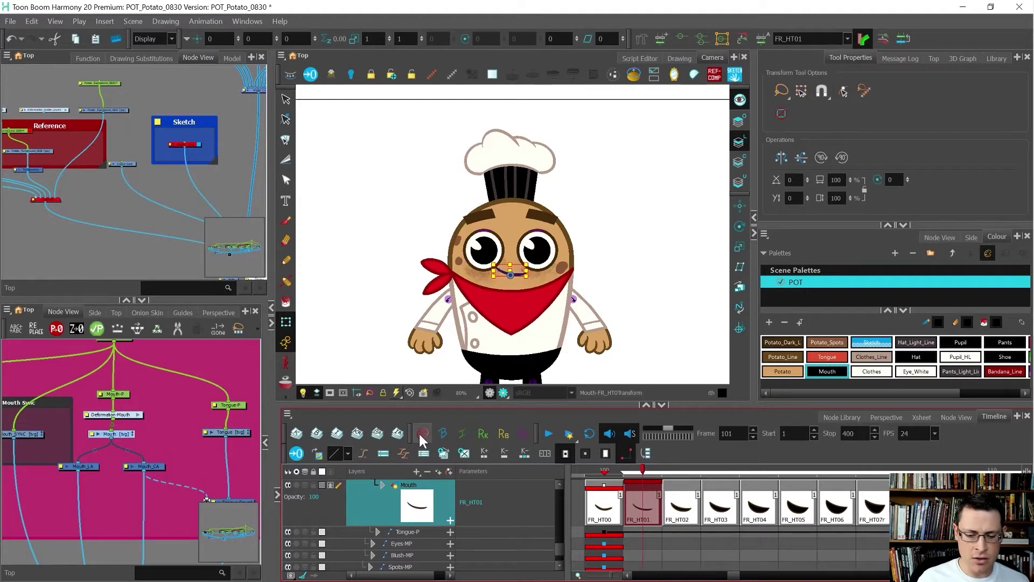
scroll(628, 526, down, 1)
scroll(706, 490, up, 1)
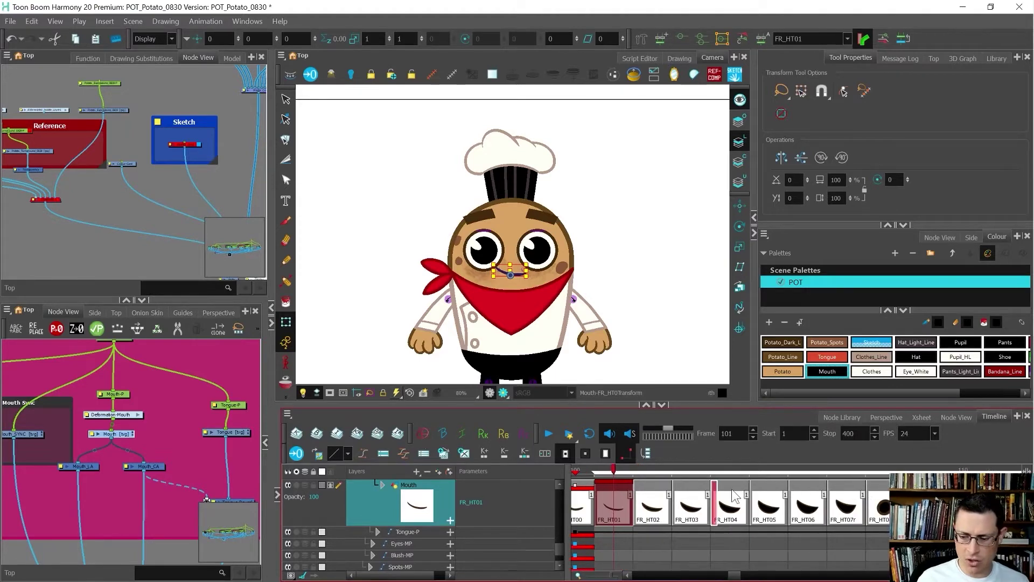
click(802, 509)
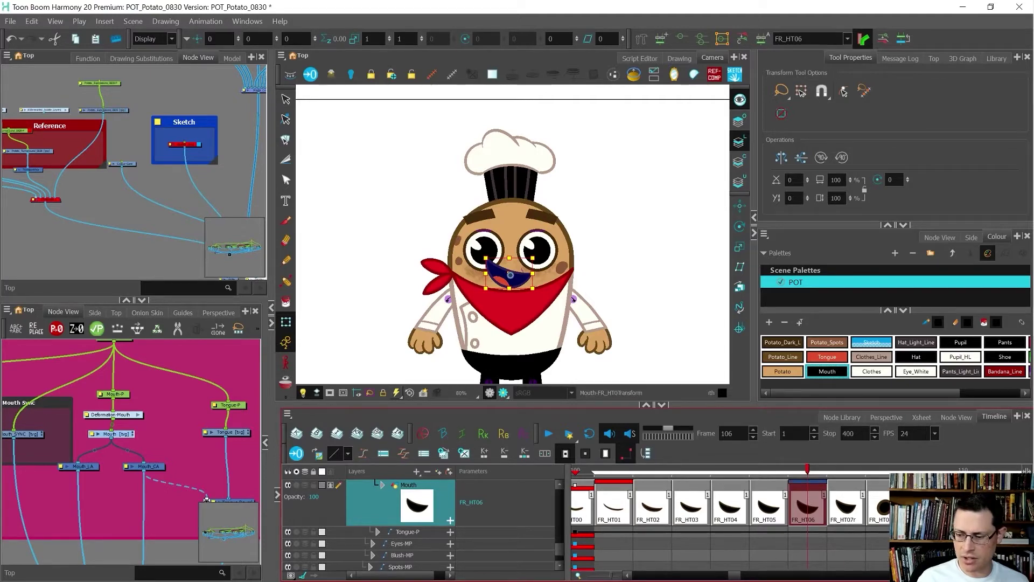
Mark mouth drawings FR_HT08o and FR_HT09oo as retake breakdown (RB) in yellow and FR_HT10f as retake inbetween in purple
click(884, 516)
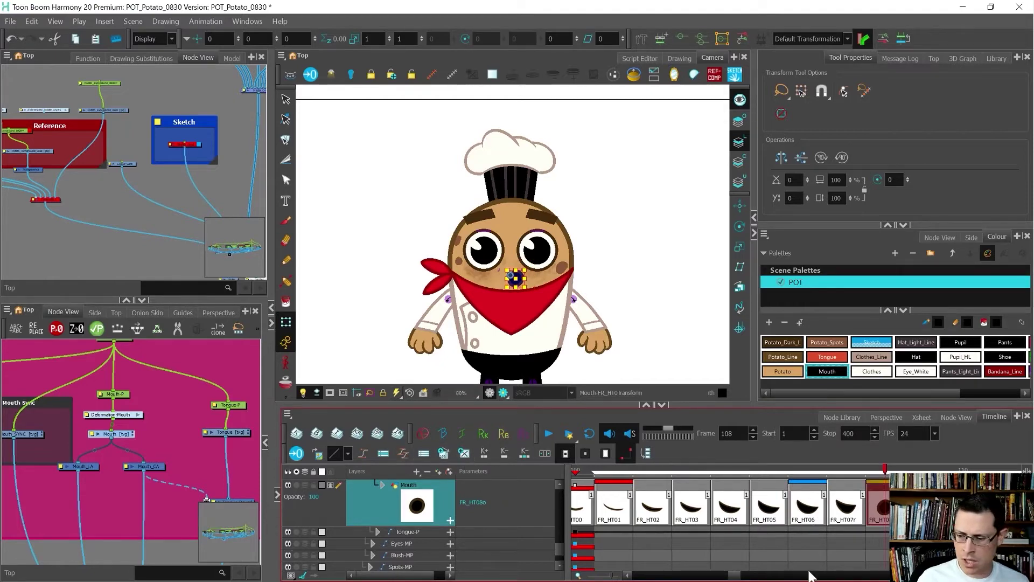
key(1)
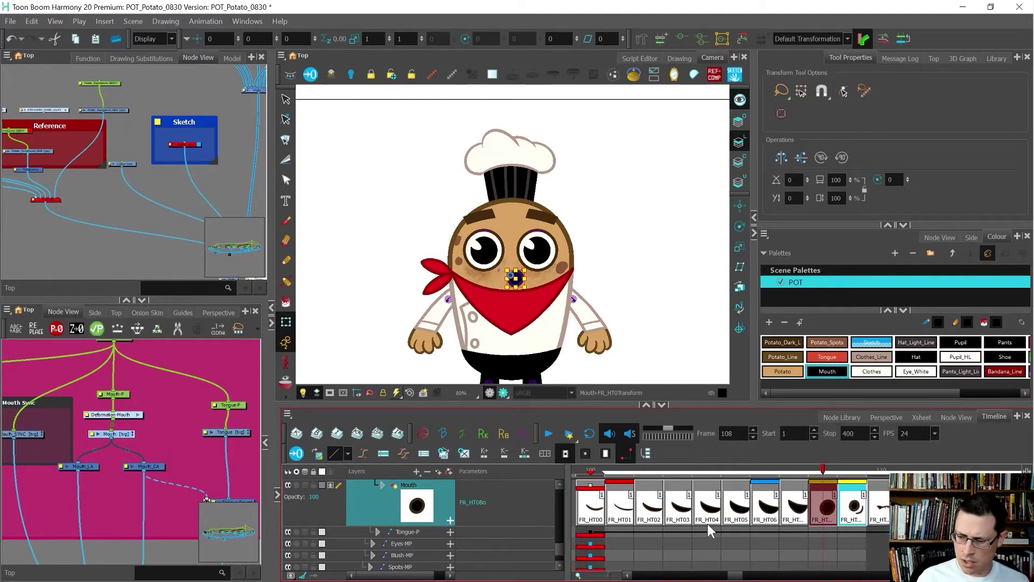
click(881, 509)
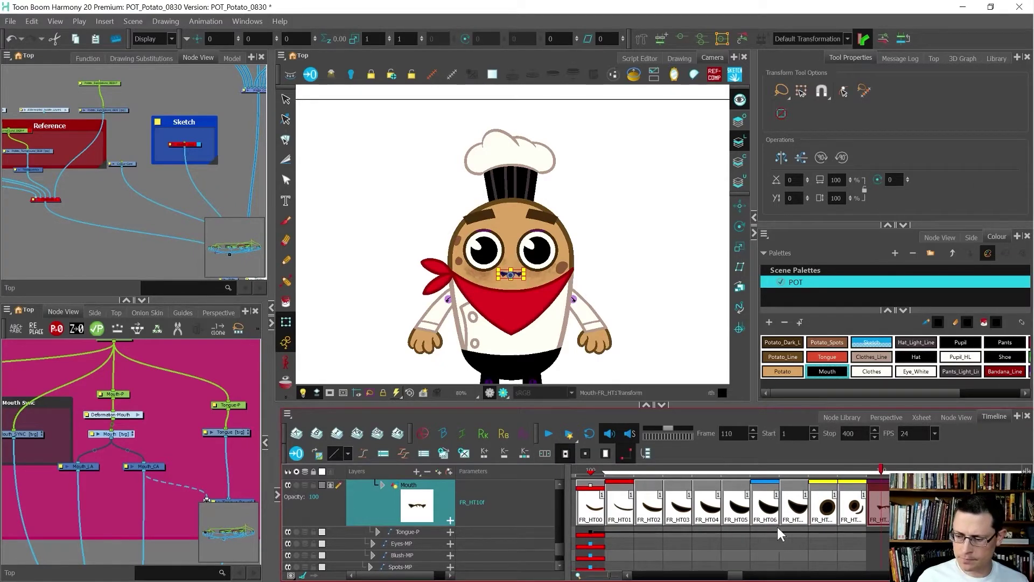
scroll(664, 525, right, 2)
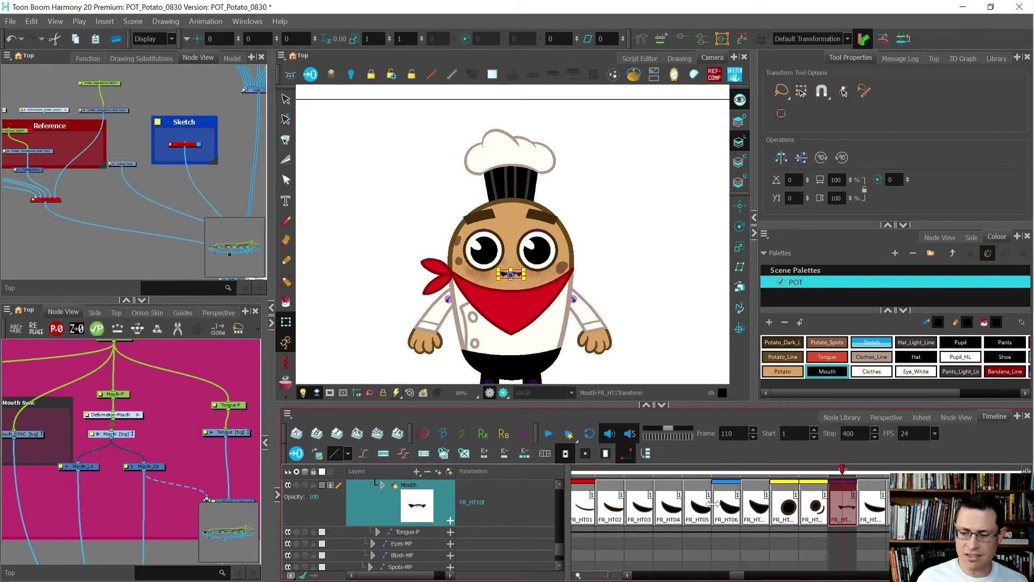
scroll(720, 516, down, 1)
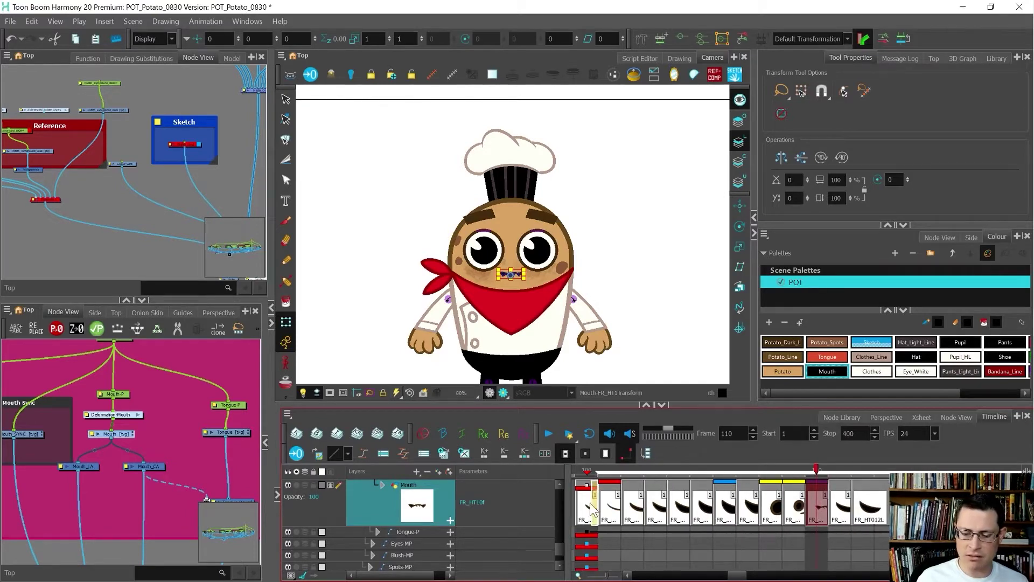
Widen the timeline by collapsing the node views beside it, and select mouth drawing FR_H01
click(270, 307)
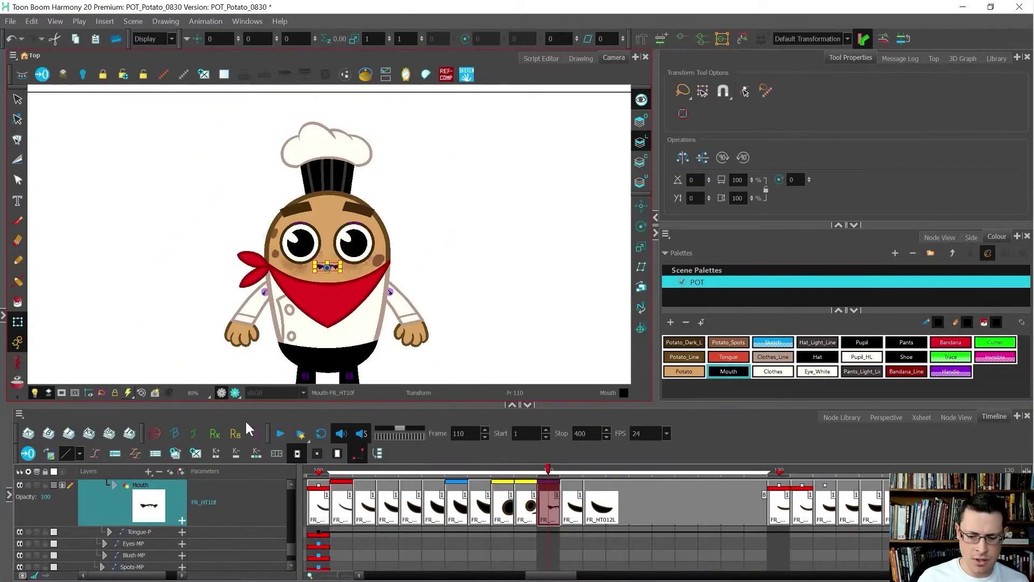
scroll(471, 512, down, 1)
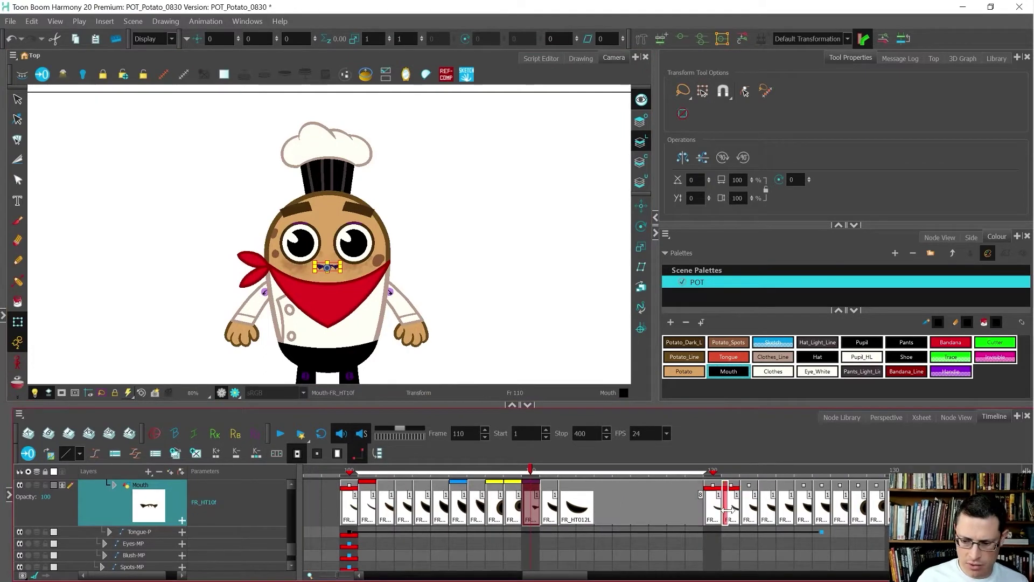
click(733, 514)
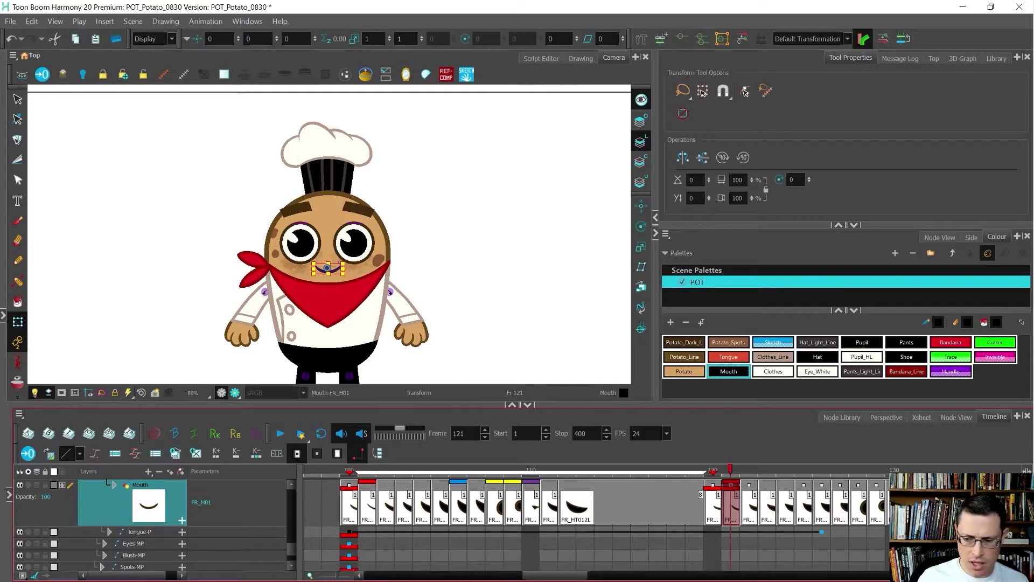
Switch from the timeline to the Xsheet and enlarge it to fill the whole workspace
click(926, 417)
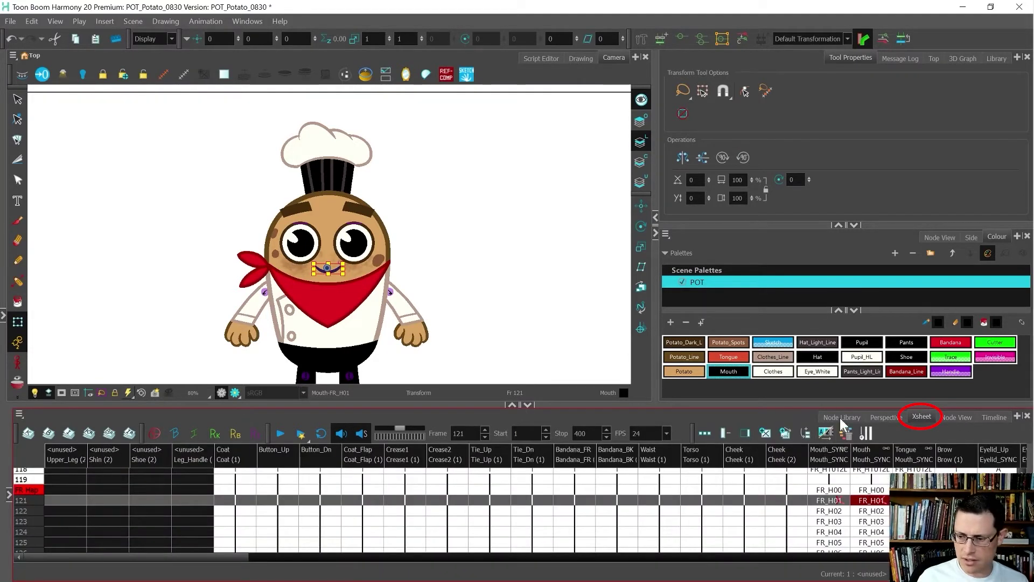
drag(837, 406, 824, 306)
scroll(779, 413, up, 1)
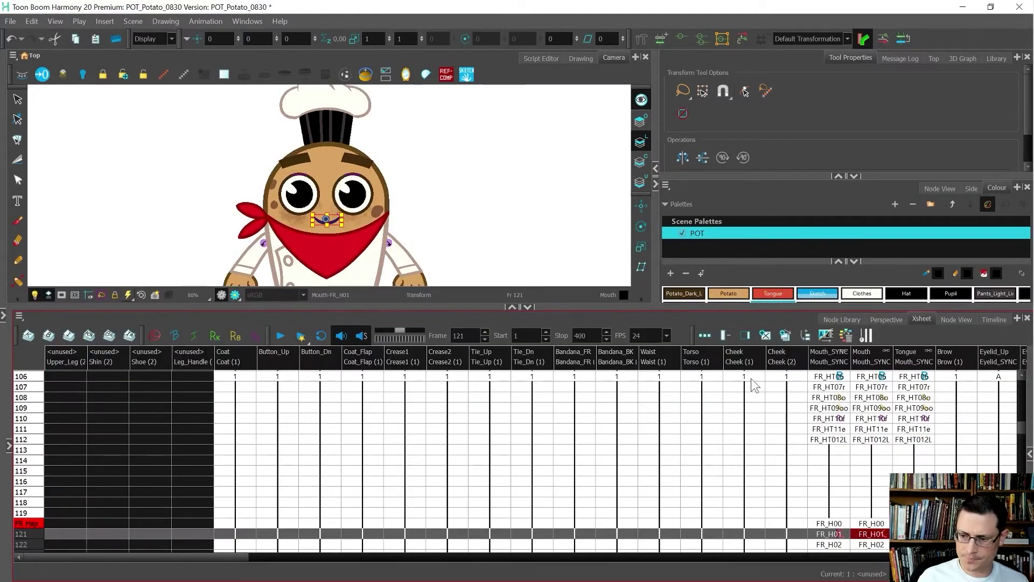
key(ctrl+f)
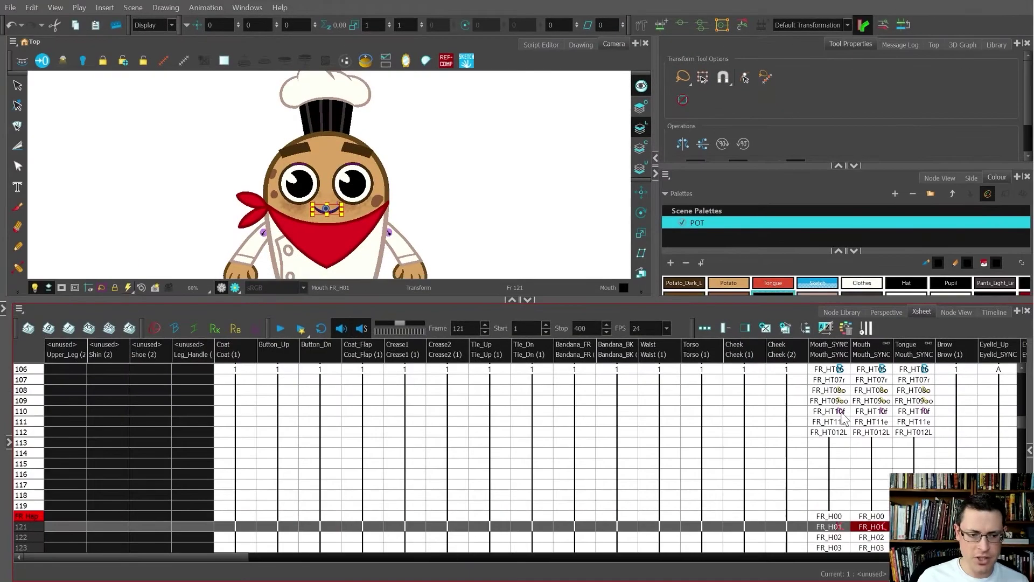
scroll(840, 412, up, 3)
Compare the marks on FR_HT01 and FR_HT06, and mark Mouth_SYNC drawing FR_H06 as a breakdown drawing
click(817, 201)
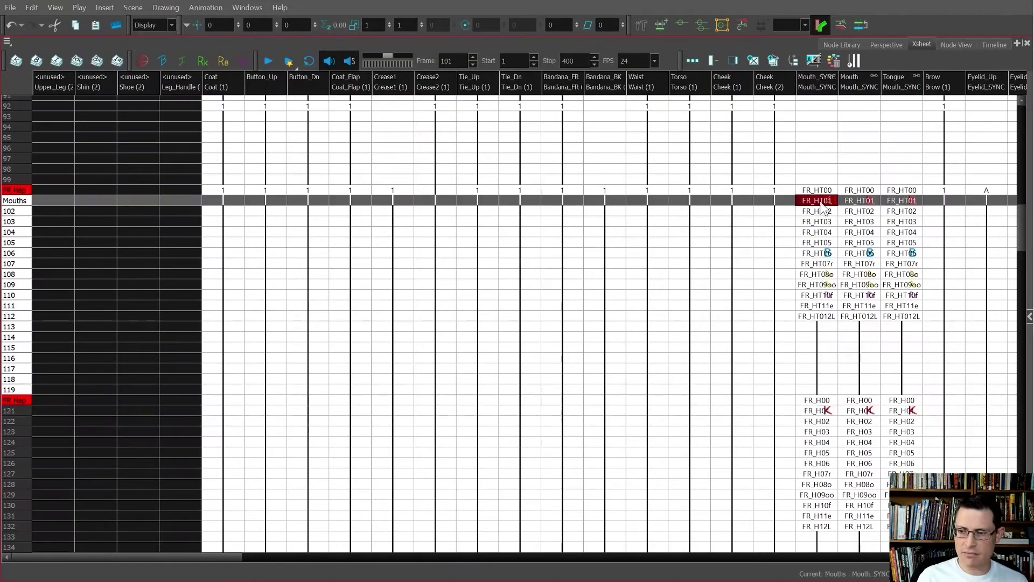
click(833, 254)
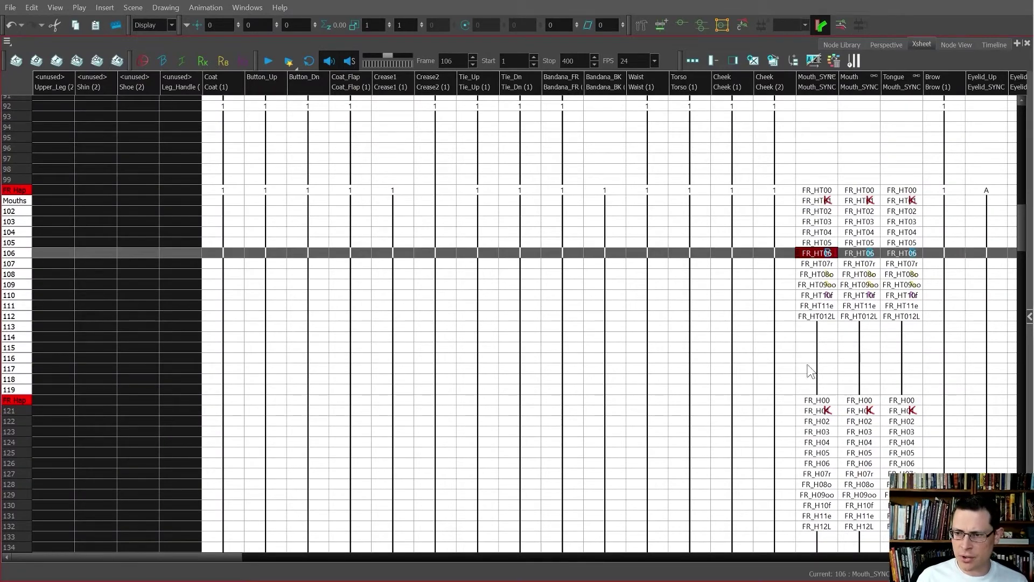
click(827, 465)
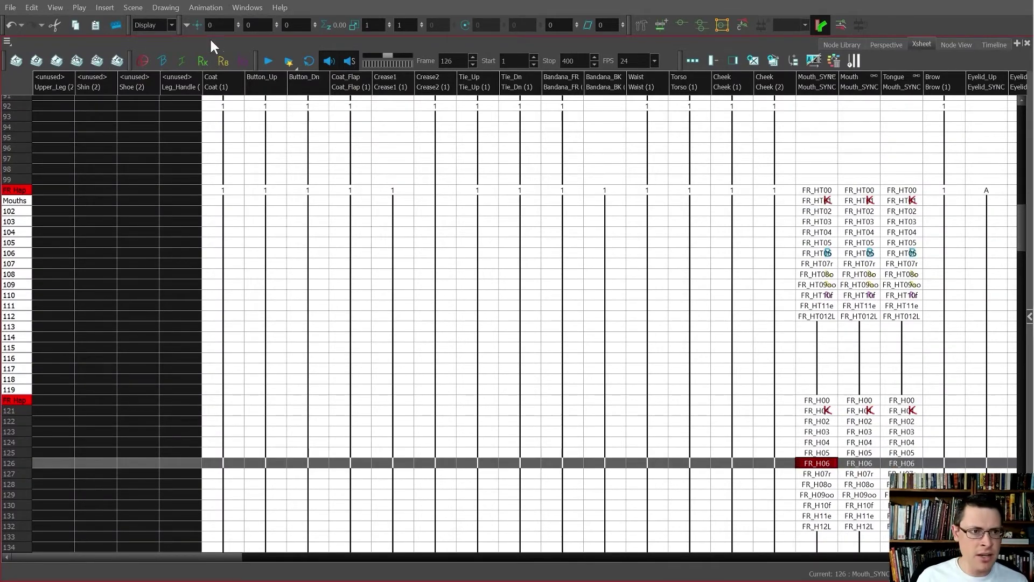
click(163, 60)
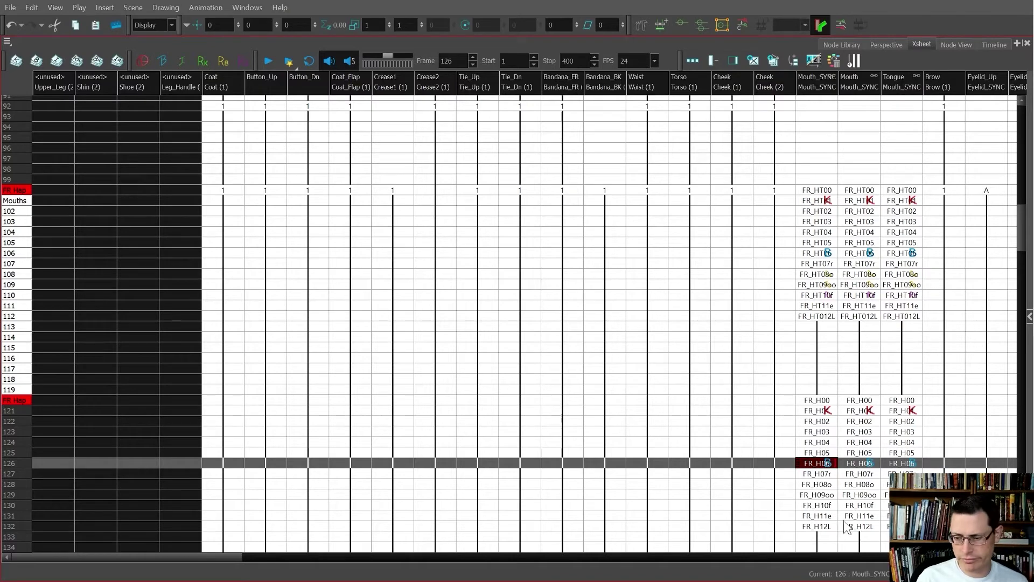
Mark Mouth_SYNC drawings FR_H08o and FR_H09oo as retake breakdown (RB) and FR_H10f as retake inbetween
drag(826, 485, 831, 496)
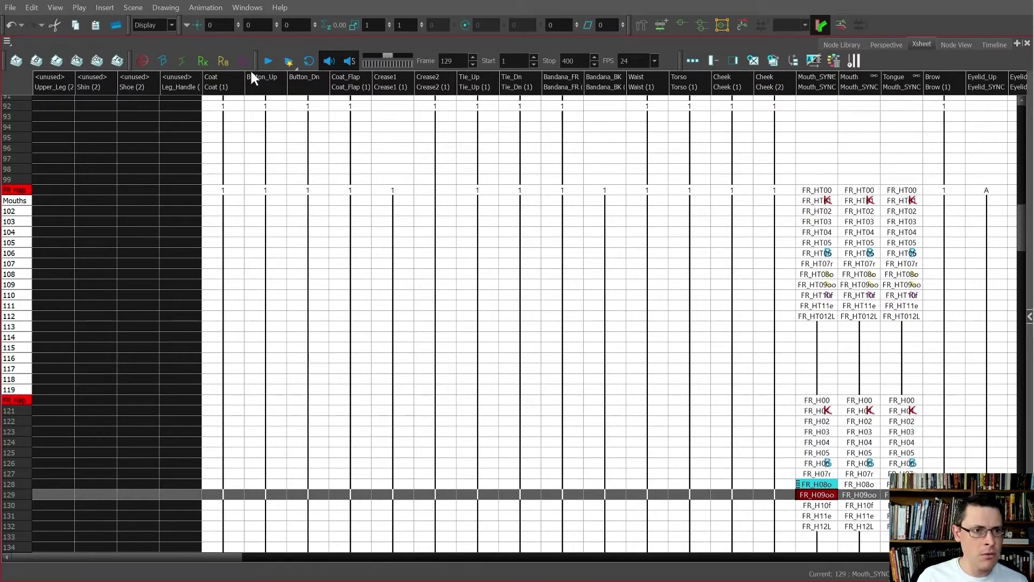
click(222, 59)
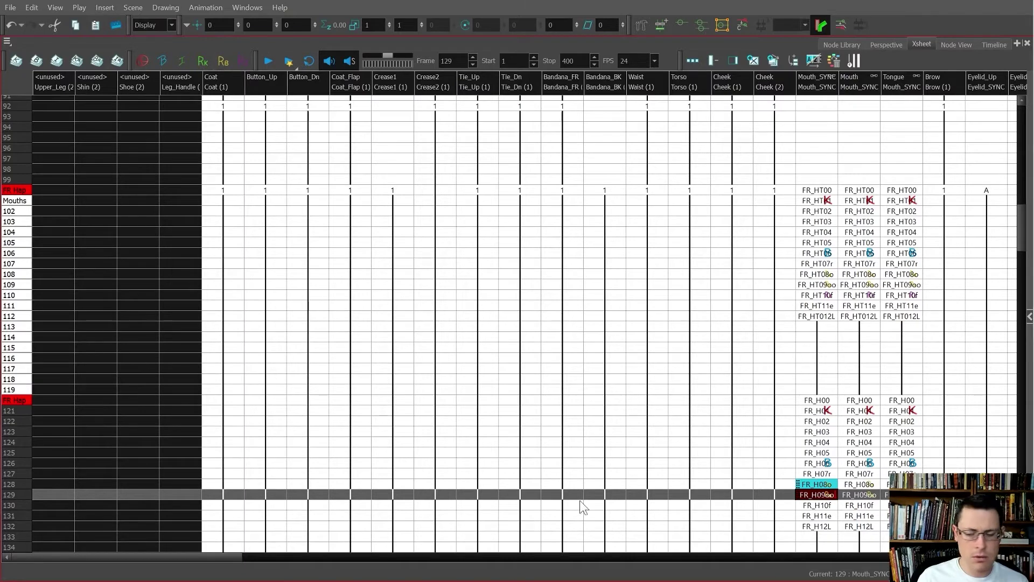
click(828, 509)
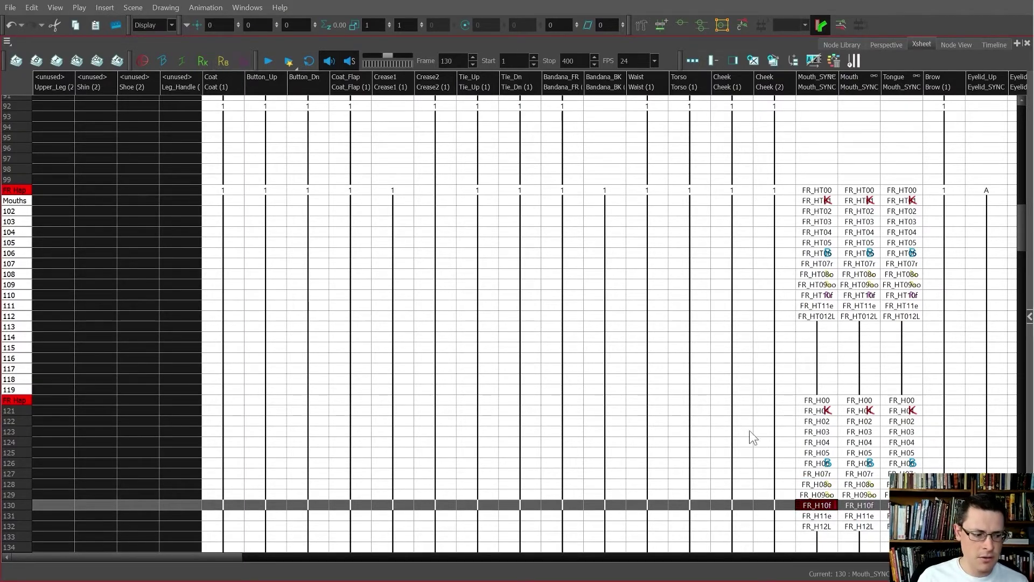
Mark Mouth_SYNC drawing FR_S01 as a key drawing and FR_S06 as a breakdown drawing
scroll(819, 429, down, 2)
scroll(819, 430, down, 5)
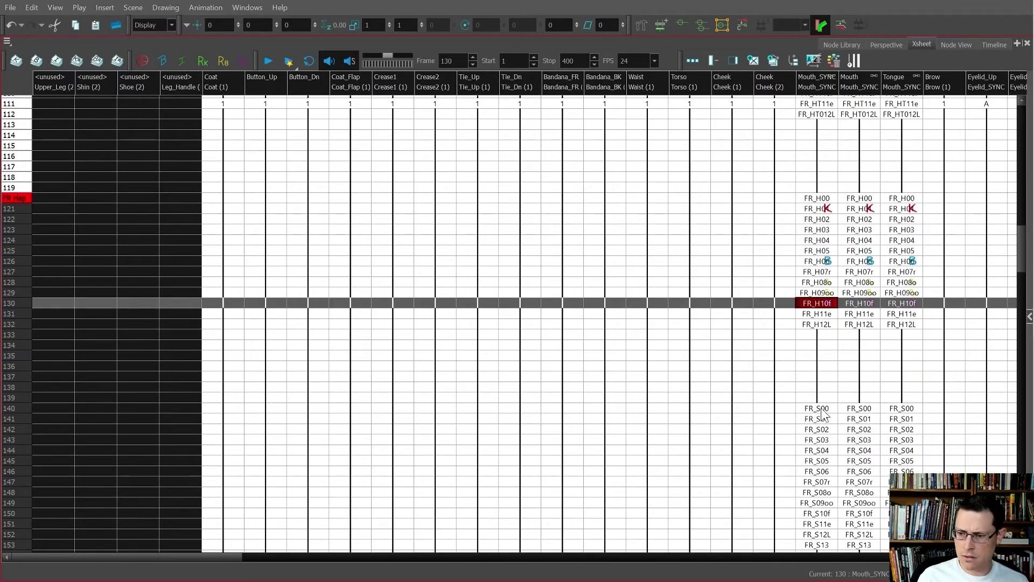
click(829, 420)
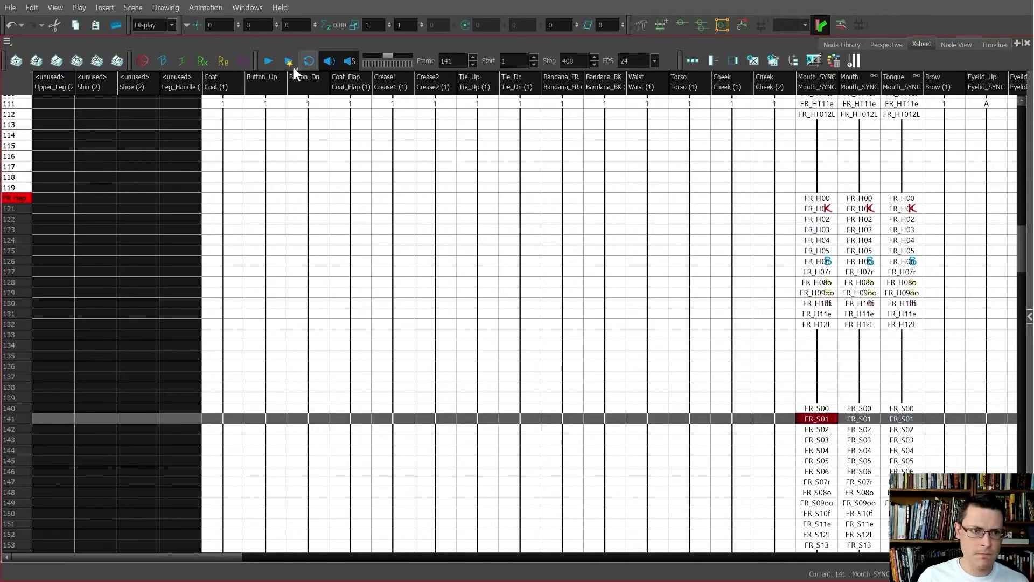
click(829, 472)
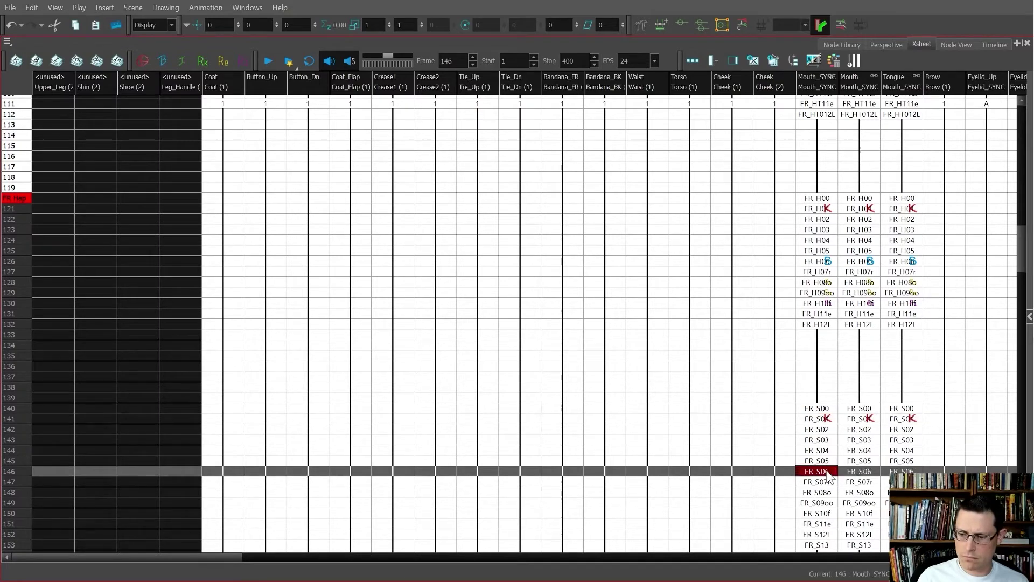
click(170, 62)
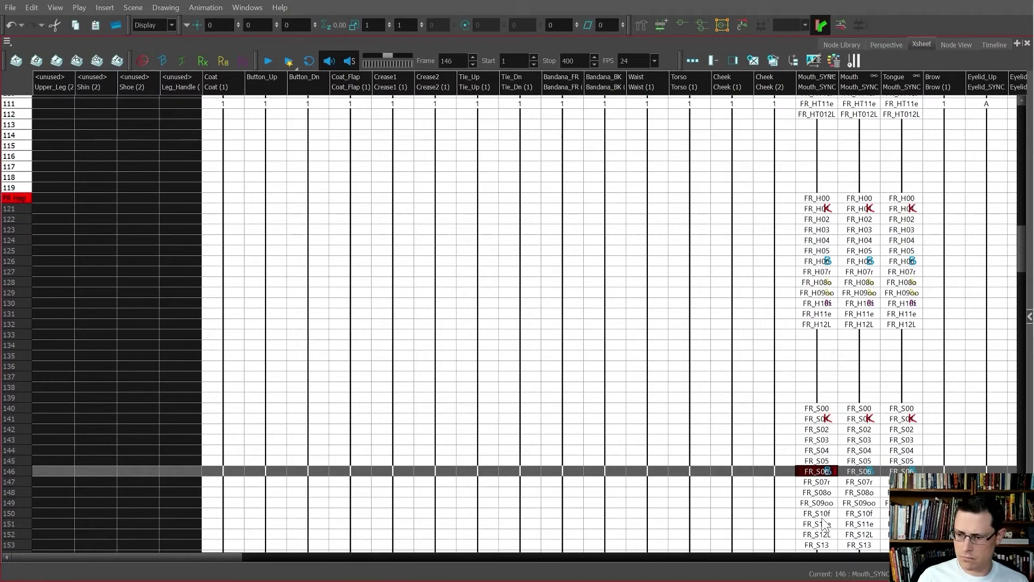
Mark Mouth_SYNC drawings FR_S08o and FR_S09oo as retake breakdown (RB) and FR_S10f as retake inbetween
click(830, 493)
click(833, 503)
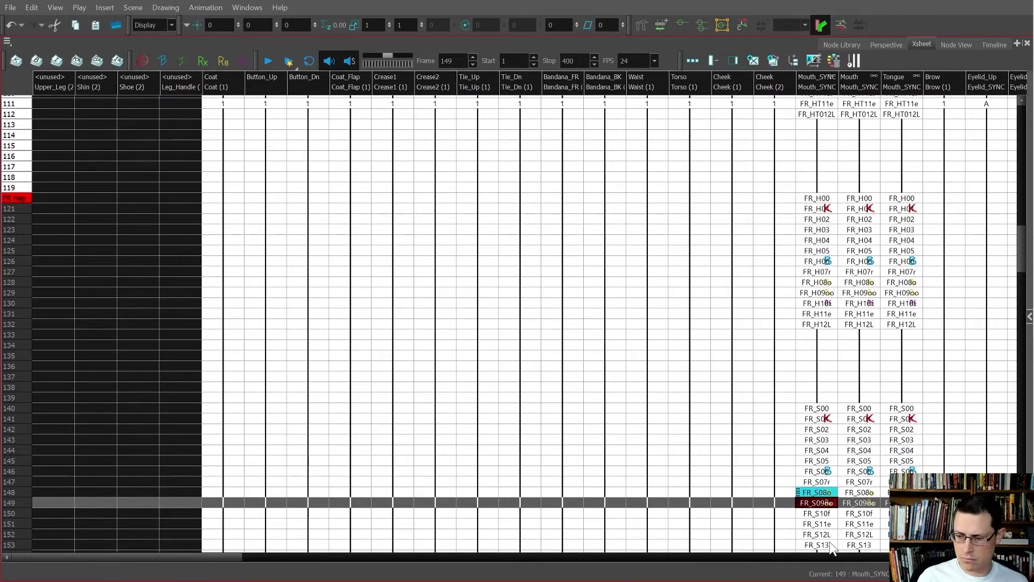
click(830, 514)
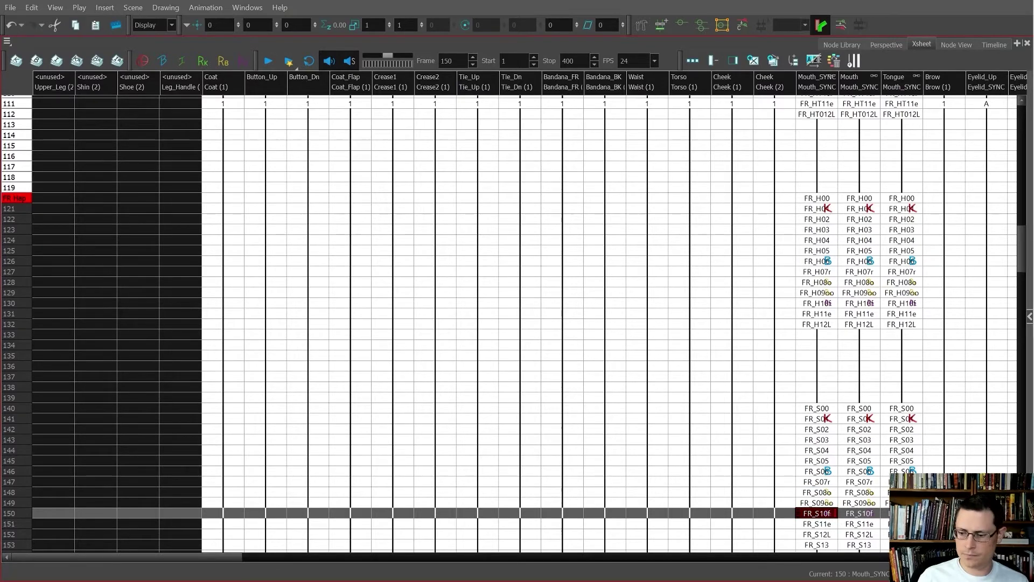
scroll(869, 468, down, 3)
click(790, 306)
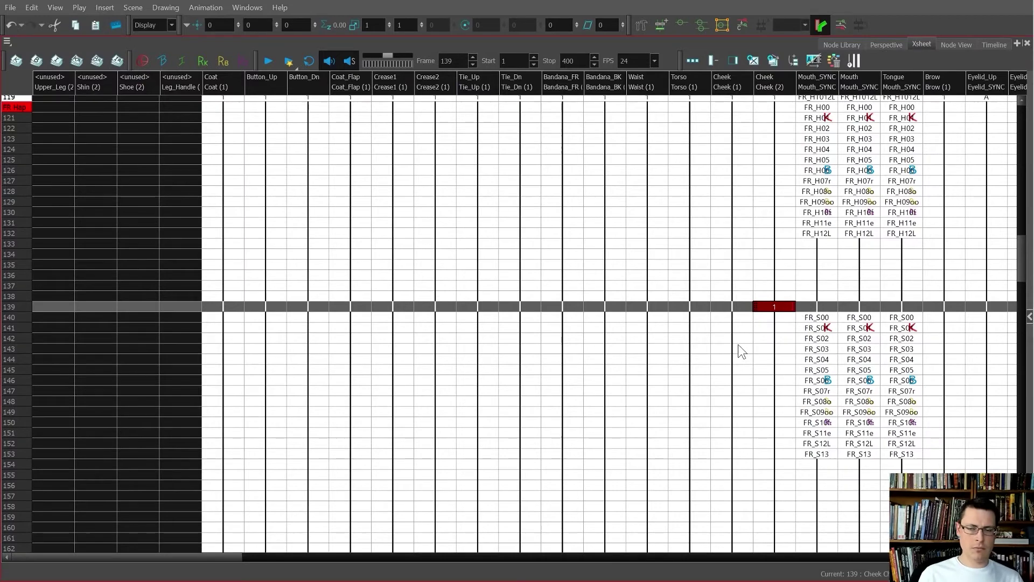
Restore the enlarged Xsheet to its normal size in the workspace and switch back to the Timeline
key(grave)
drag(563, 309, 563, 371)
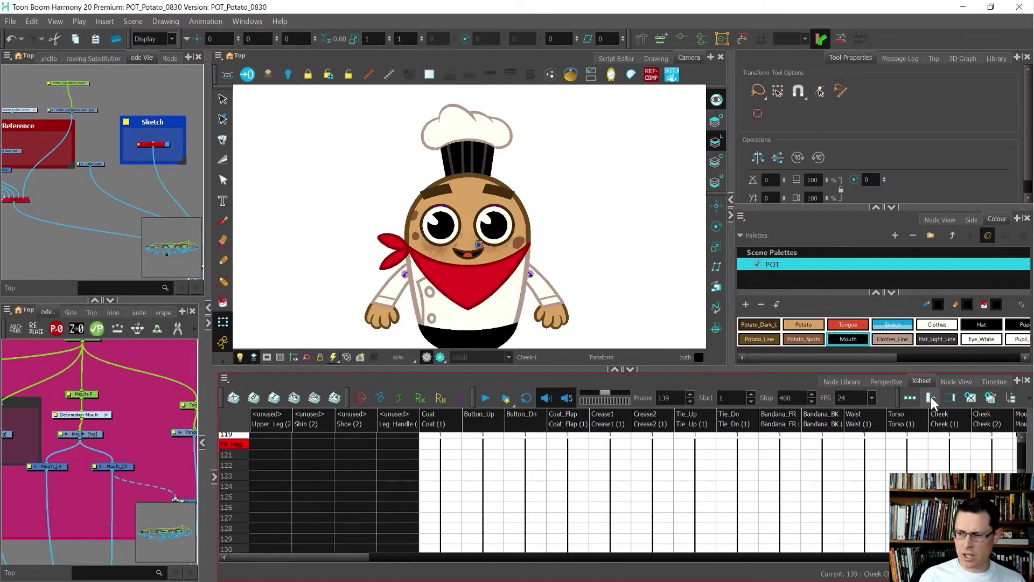
click(994, 382)
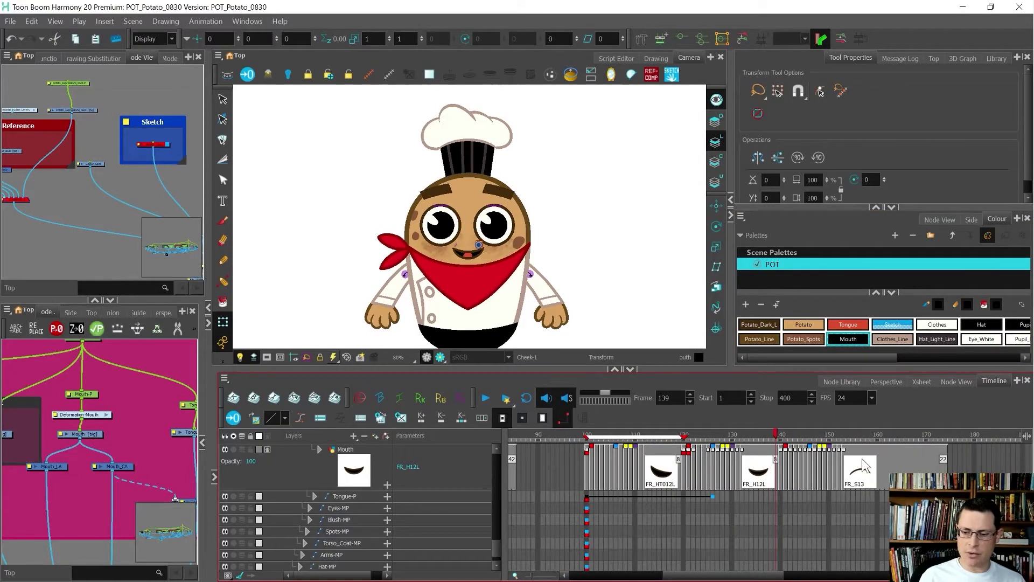
Cycle the Mouth layer's drawing substitution at frame 162 backward through the FR_S mouths to FR_S01
click(888, 466)
key(bracketleft)
key(bracketleft)
key(bracketleft)
key(bracketleft)
key(bracketleft)
key(bracketleft)
key(bracketleft)
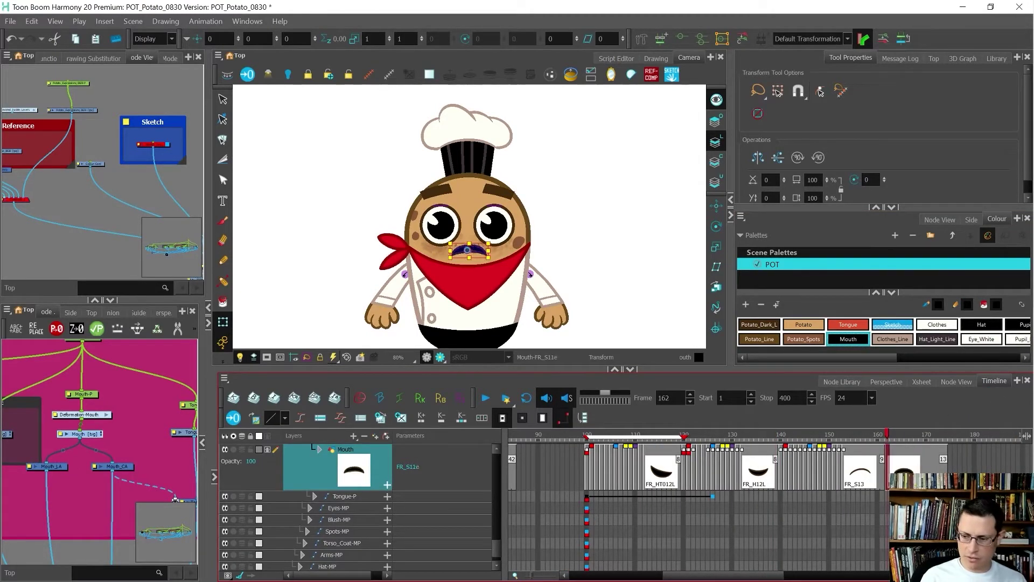
key(bracketleft)
key(bracketleft)
key(bracketleft)
key(bracketleft)
key(bracketleft)
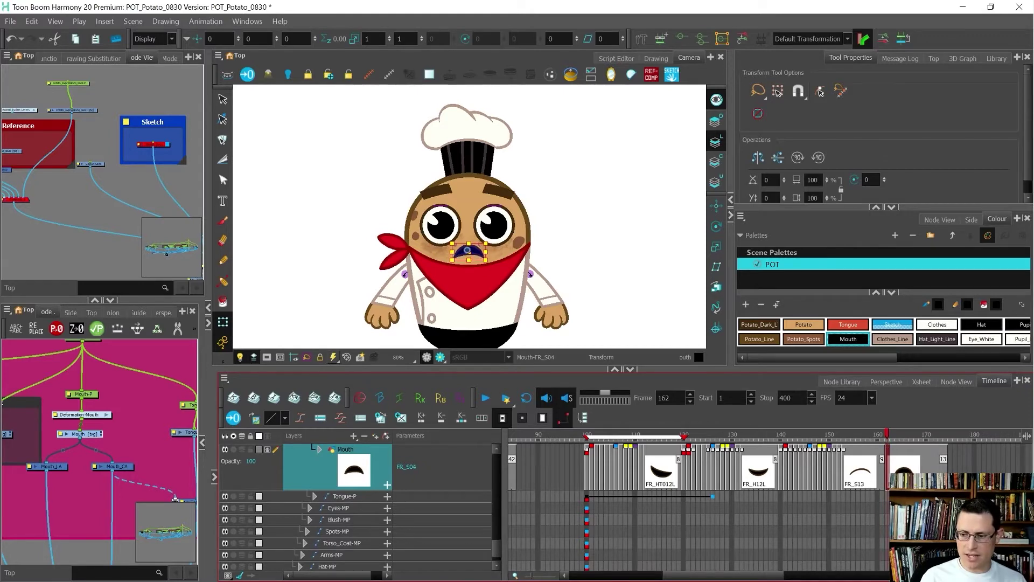
key(bracketleft)
key(bracketleft)
key(bracketleft)
key(bracketleft)
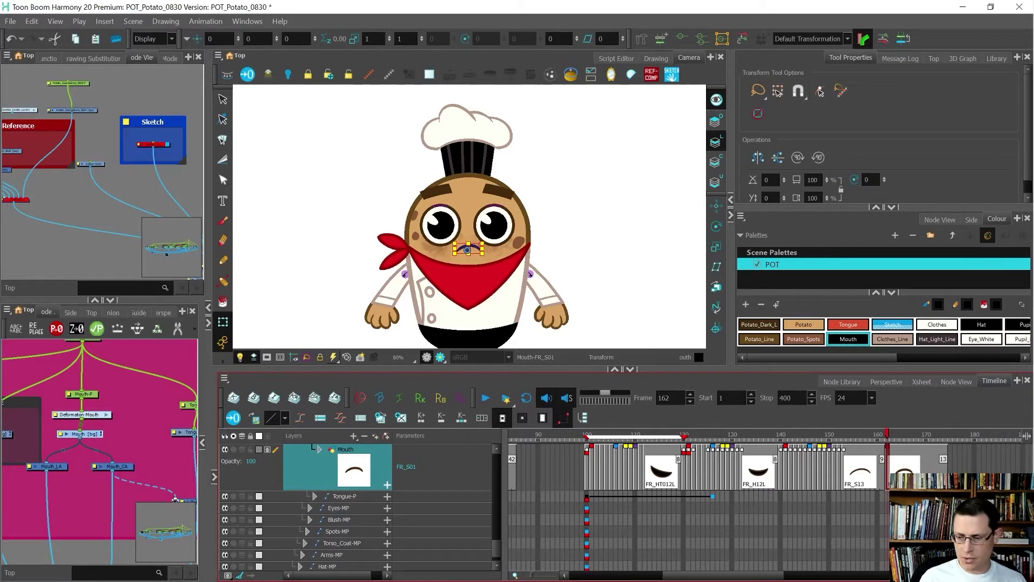
Delete the Mouth layer's exposure from frame 162 onward and check the FR_S13 drawing at frame 160
click(946, 468)
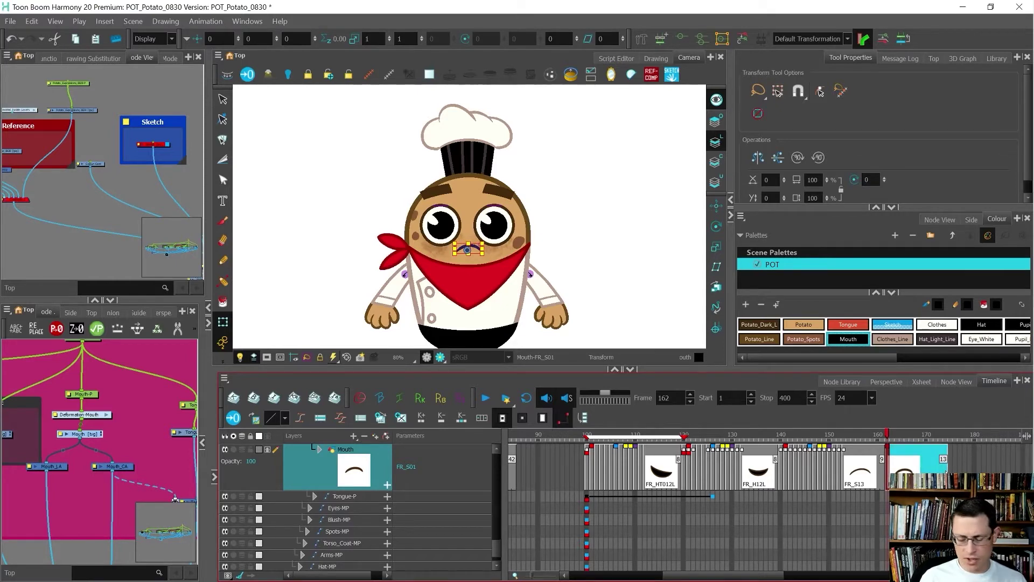
key(Delete)
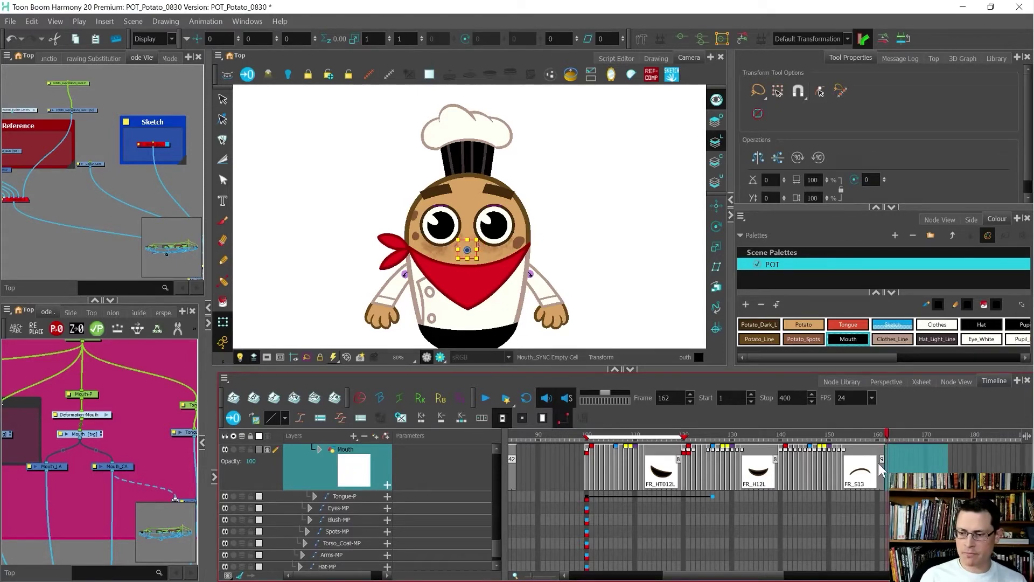
click(880, 465)
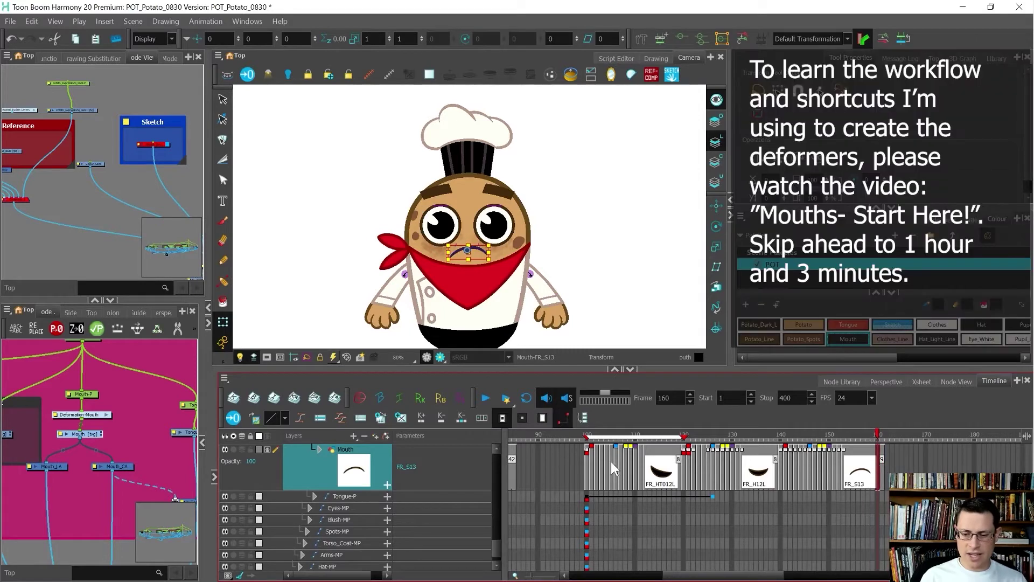
Go to mouth drawing FR_H01 at frame 121 and enlarge the mouth in the Camera view
click(661, 465)
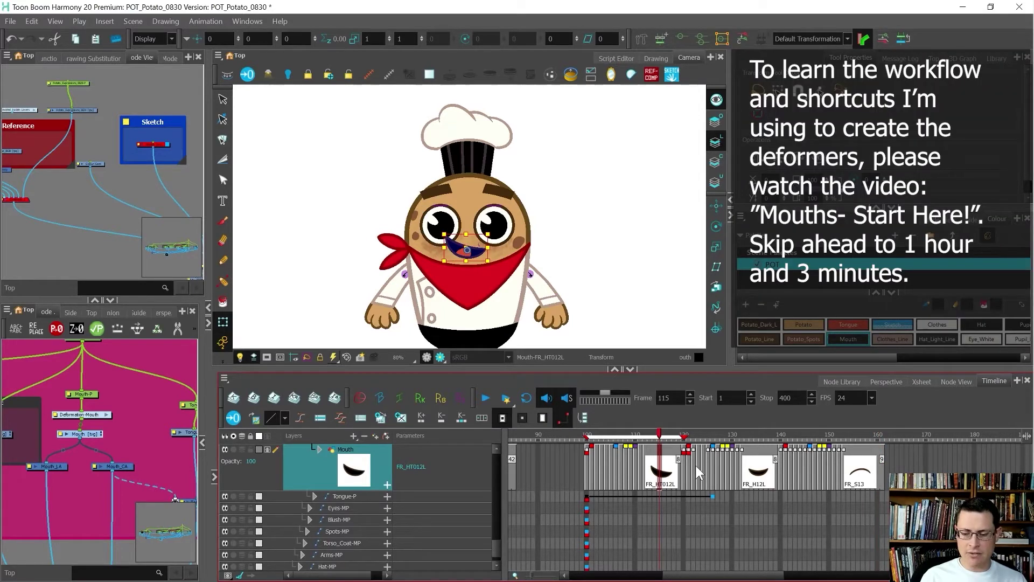
scroll(698, 473, up, 3)
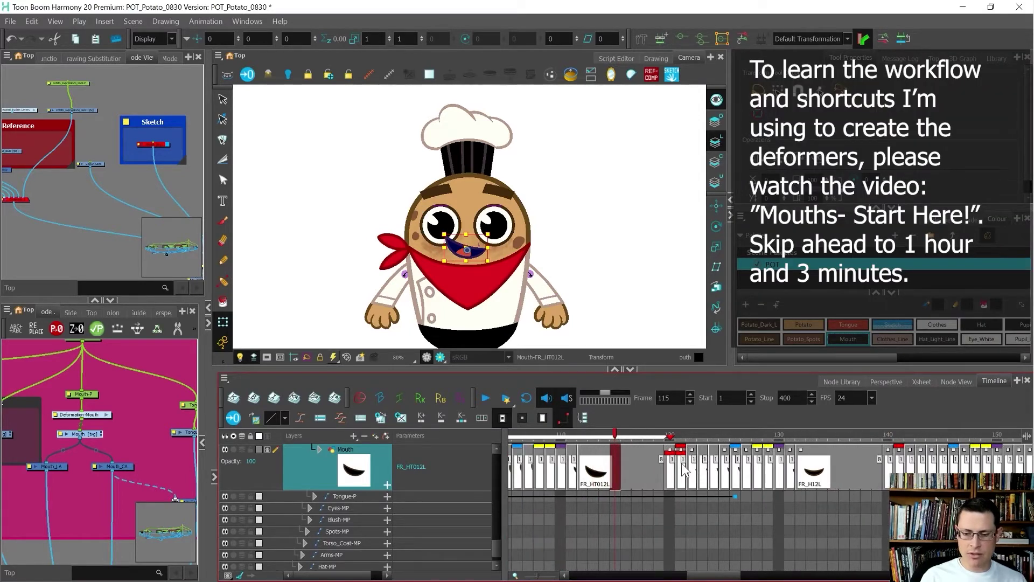
click(681, 469)
scroll(468, 244, up, 5)
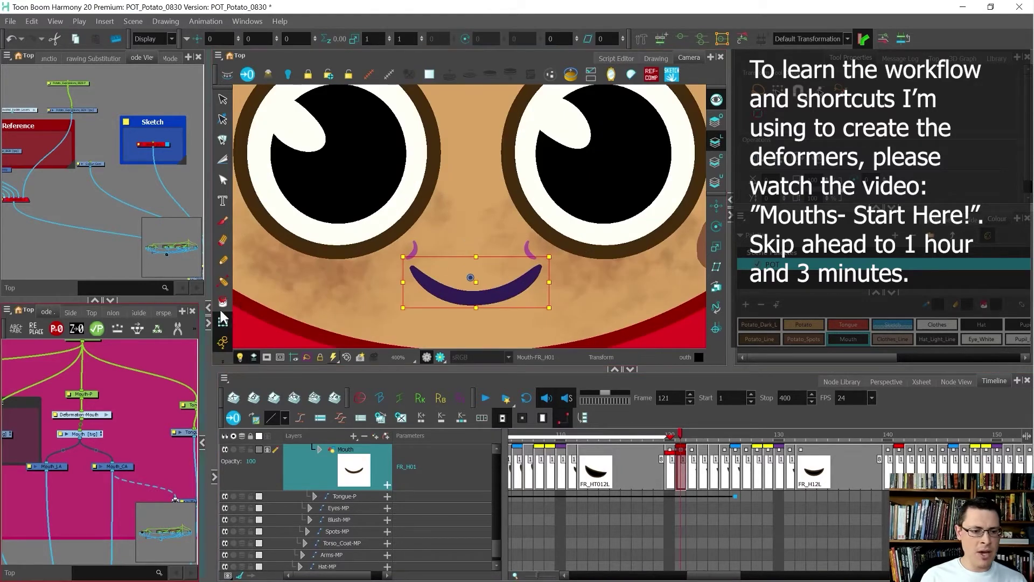
Enlarge the Node View showing the Mouth backdrop and enter the Deformation-Mouth group
drag(208, 267, 352, 267)
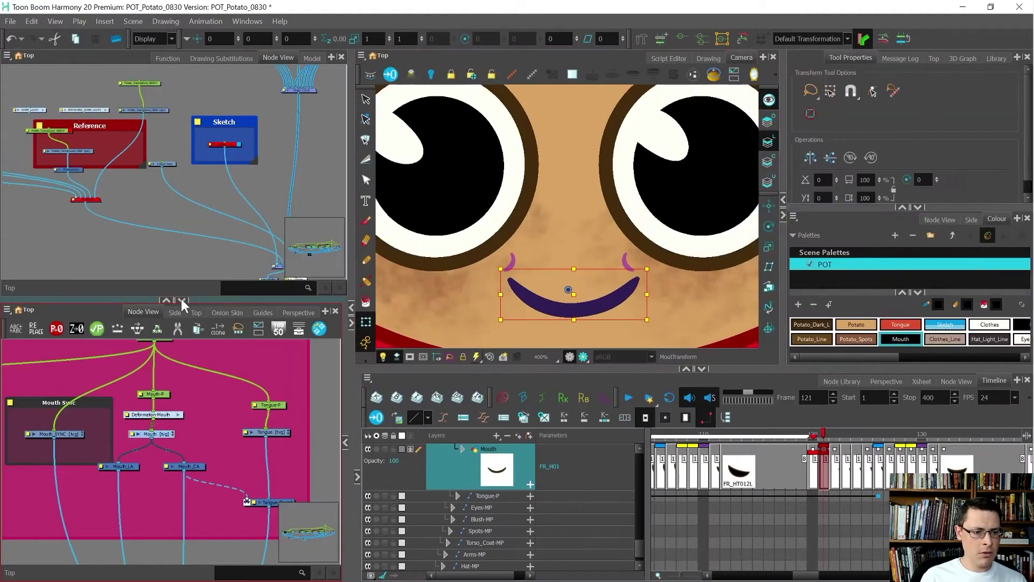
click(167, 300)
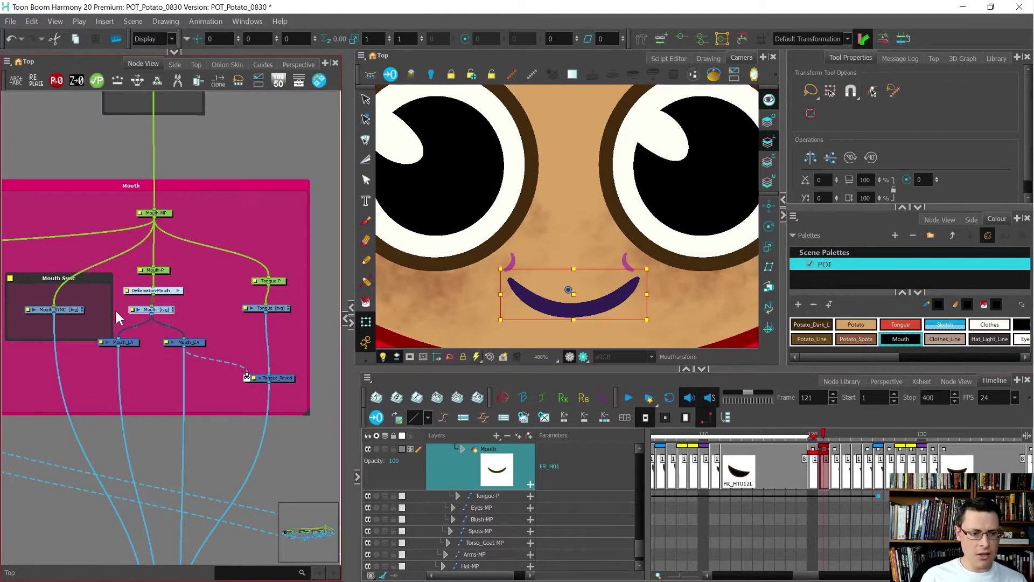
scroll(161, 307, down, 1)
scroll(161, 307, up, 4)
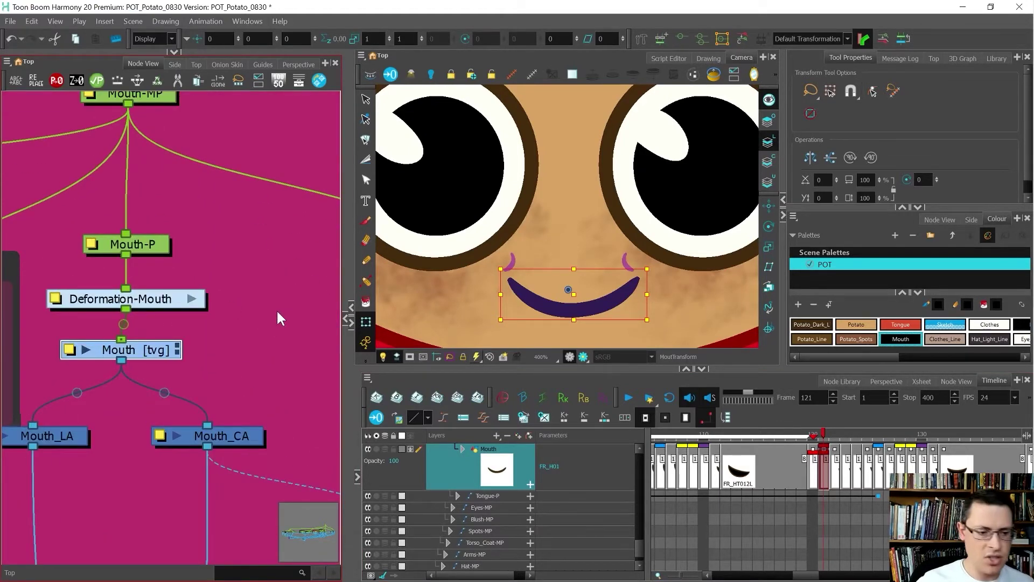
click(192, 299)
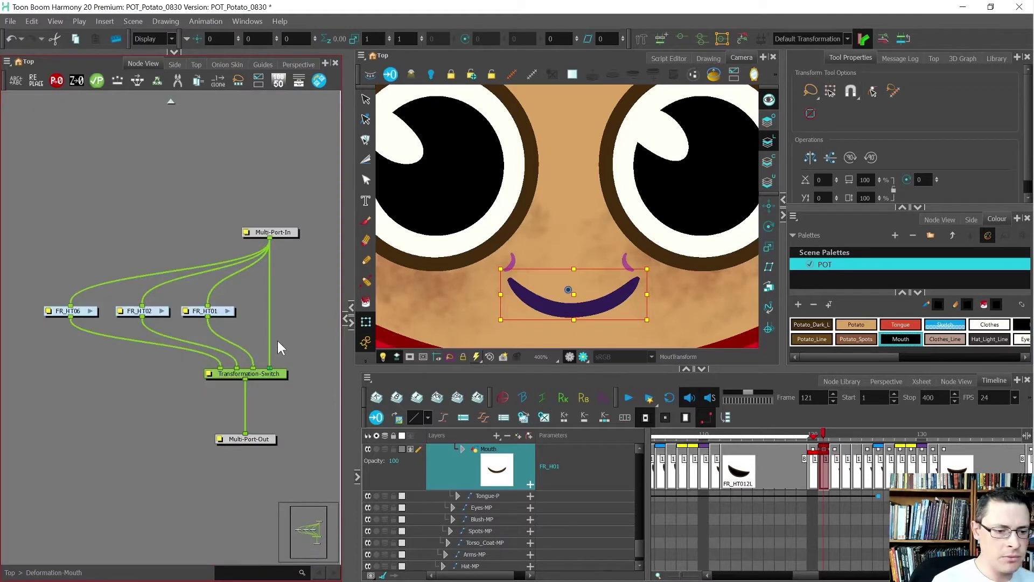
Create a new deformation chain for FR_H01 and rig it with an envelope between the two mouth corners
click(825, 477)
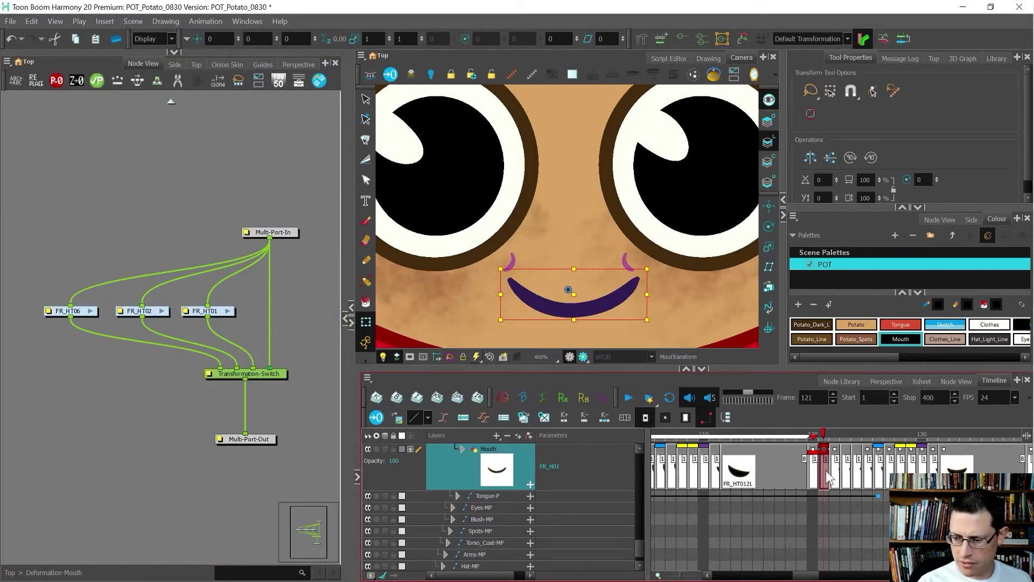
click(661, 39)
click(661, 39)
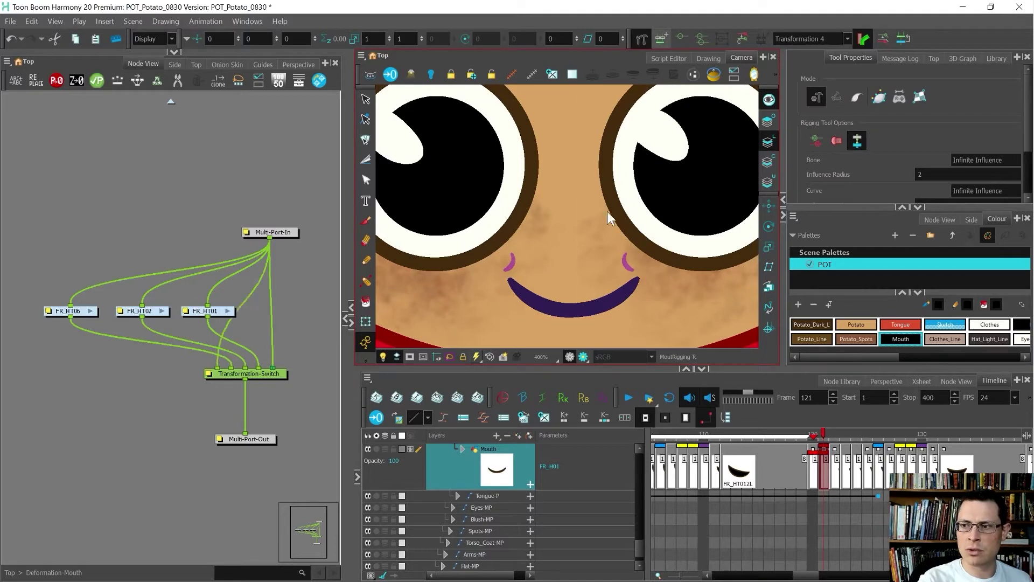
click(879, 97)
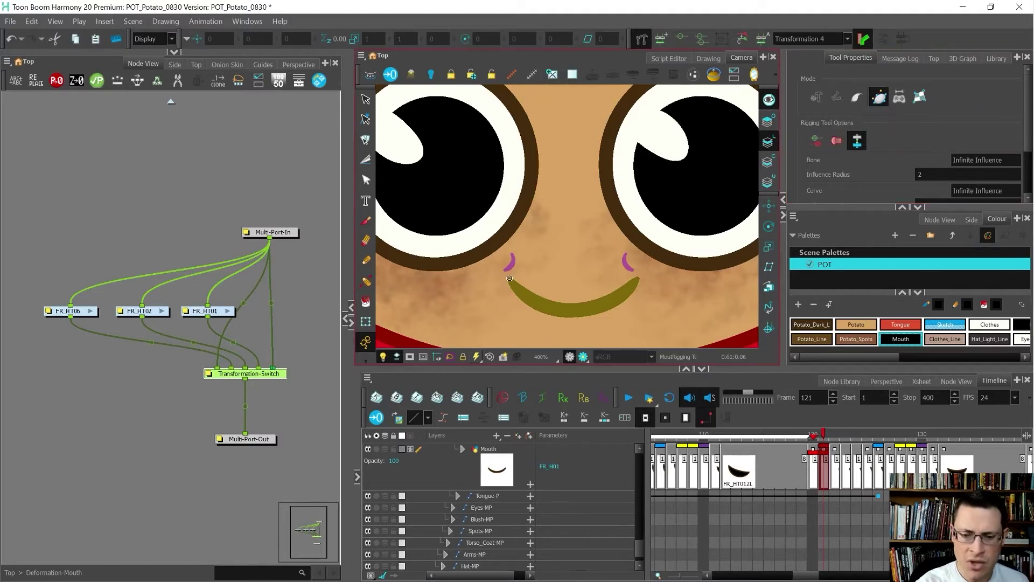
click(638, 280)
click(587, 328)
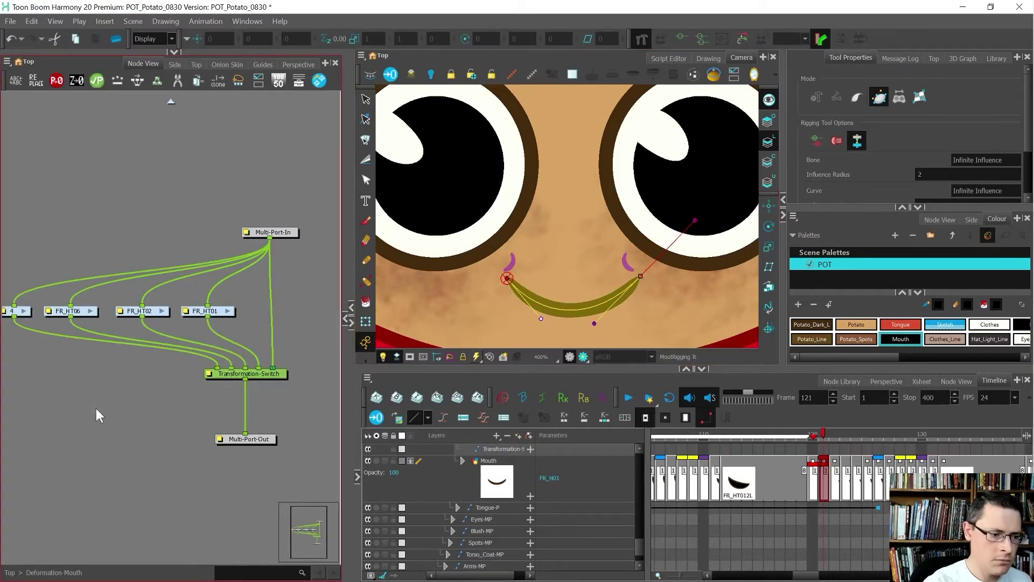
Rename the new deformation group 4 as FR_H_01
click(95, 400)
drag(67, 382, 159, 386)
double_click(97, 317)
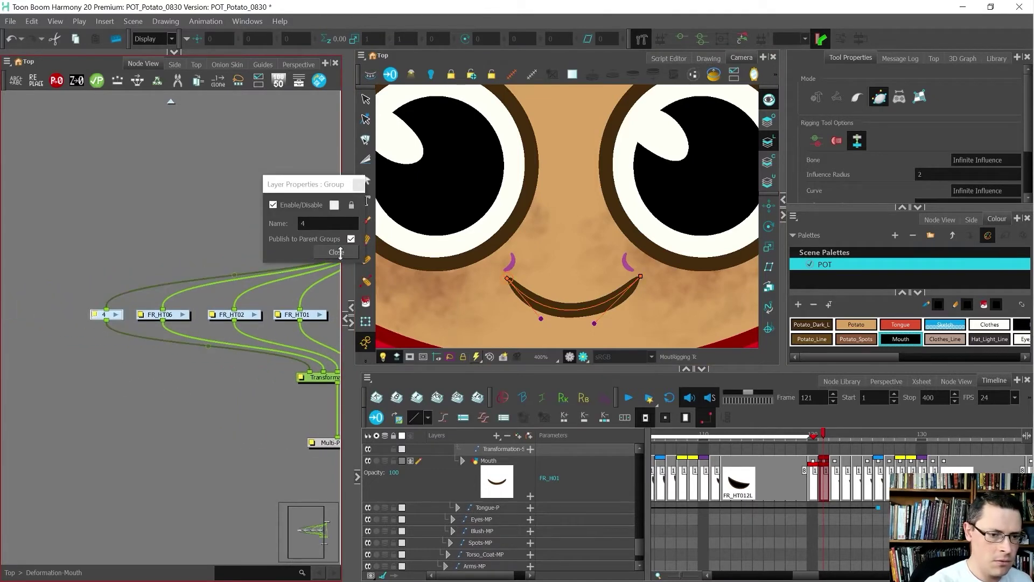
text(FR)
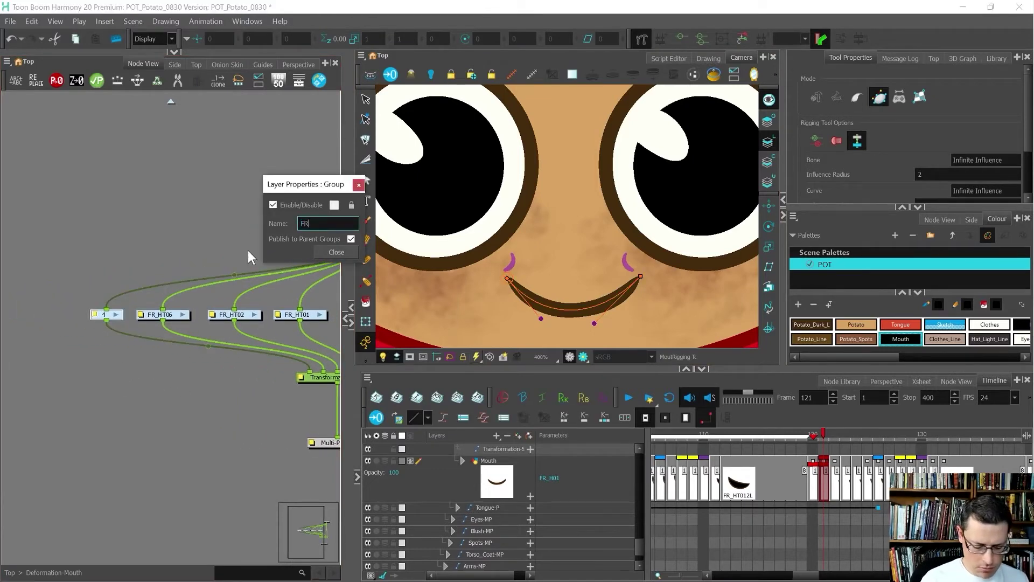
text(_H_01)
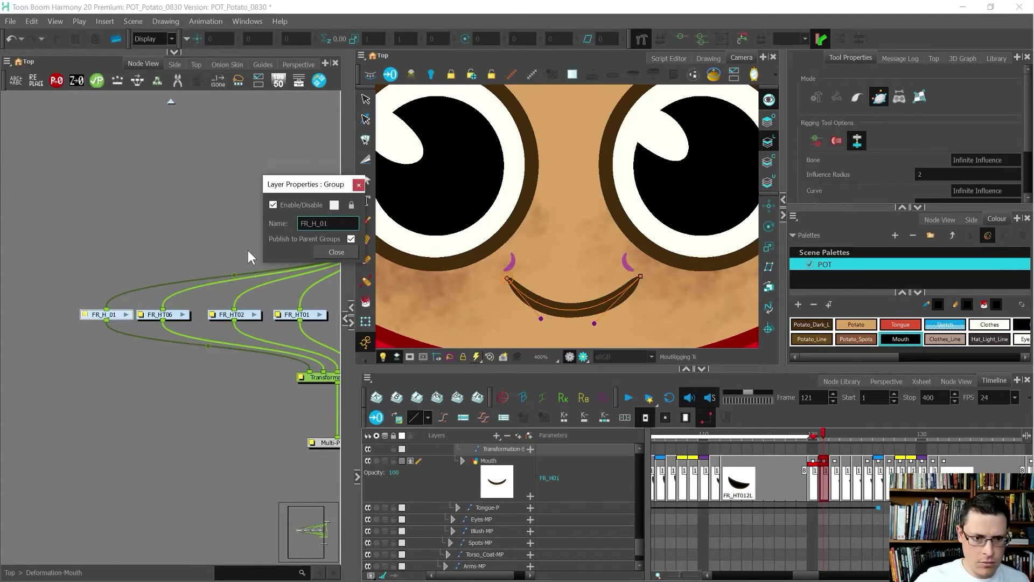
click(335, 251)
Rig mouth drawing FR_H02 at frame 122 with a new envelope deformer anchored at both mouth corners
click(835, 480)
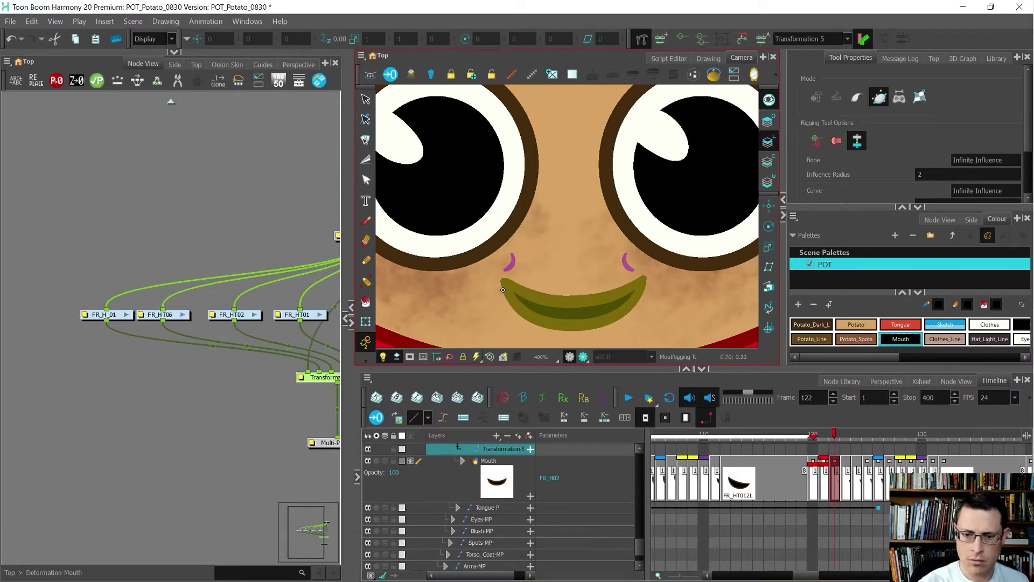
click(502, 280)
drag(643, 282, 613, 303)
drag(505, 283, 539, 357)
drag(674, 259, 629, 324)
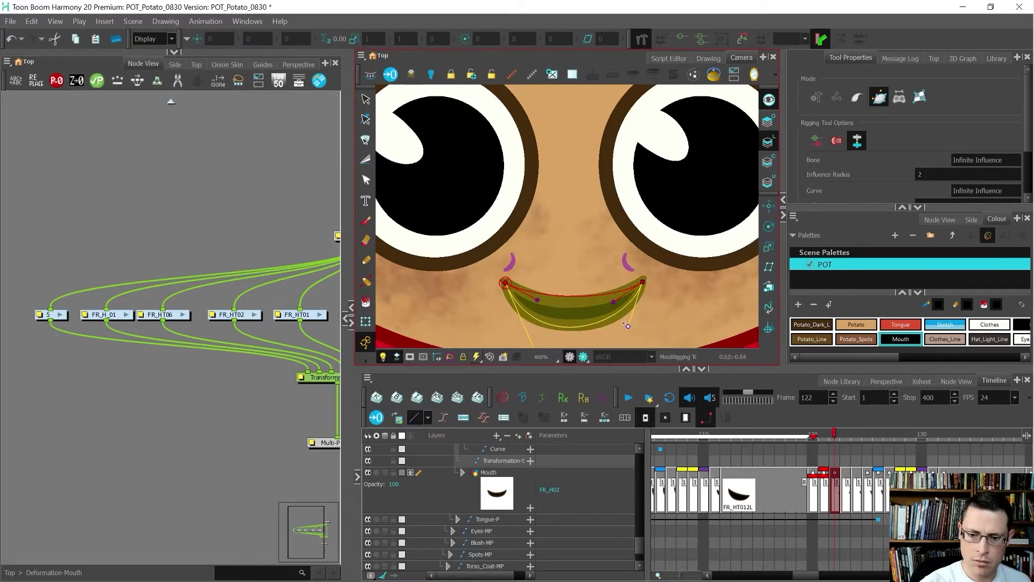
drag(554, 319, 538, 284)
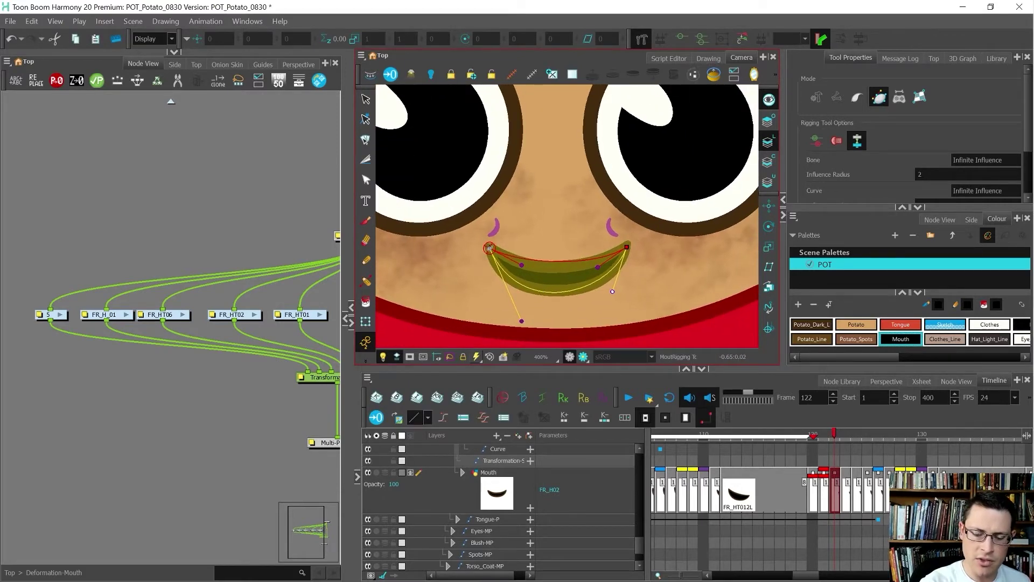
Adjust the FR_H02 envelope's Bezier handles and right corner point to follow the mouth's upper and lower edges
drag(523, 321, 512, 320)
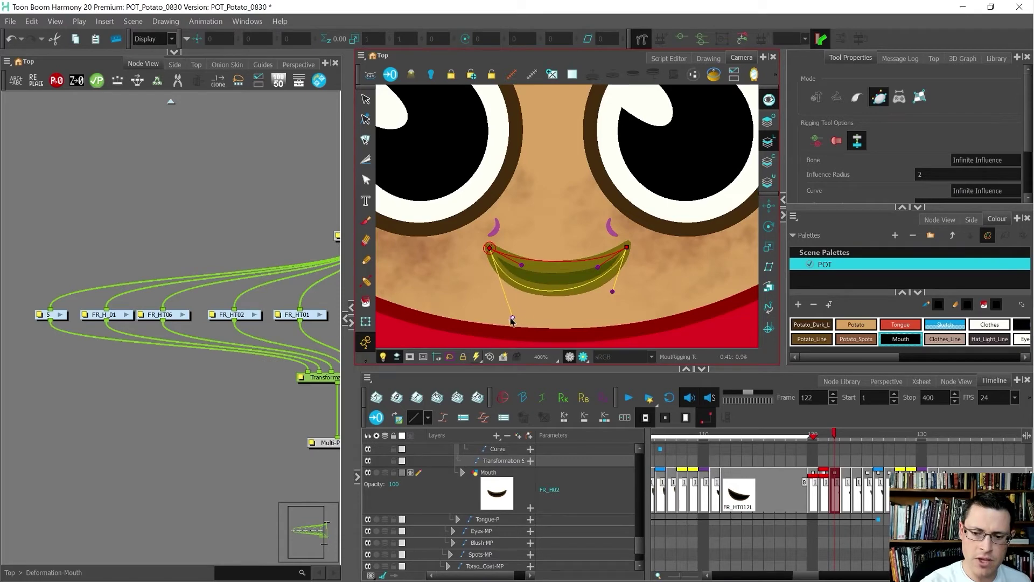
drag(612, 291, 622, 294)
drag(523, 265, 540, 282)
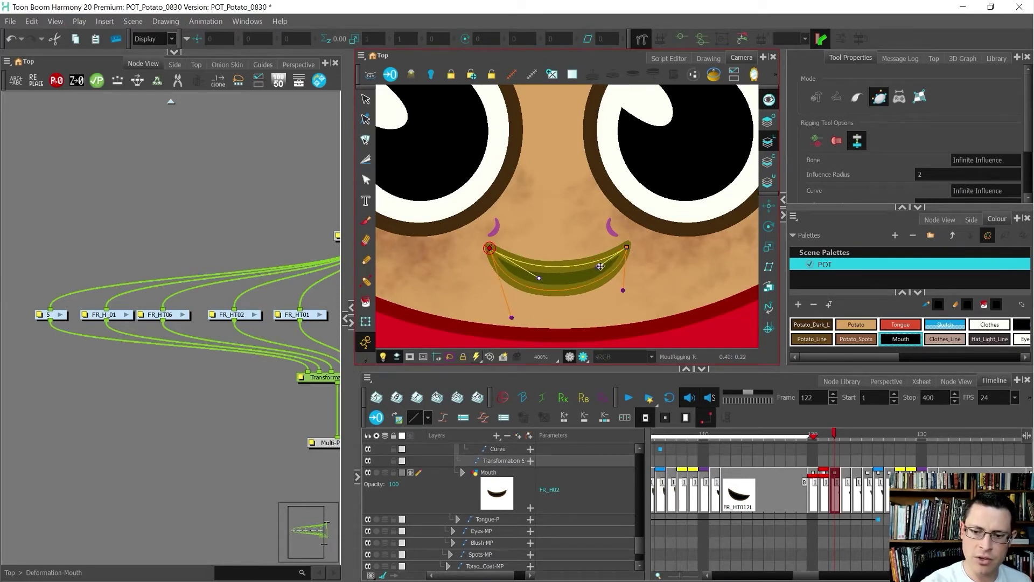
drag(629, 248, 625, 251)
click(621, 290)
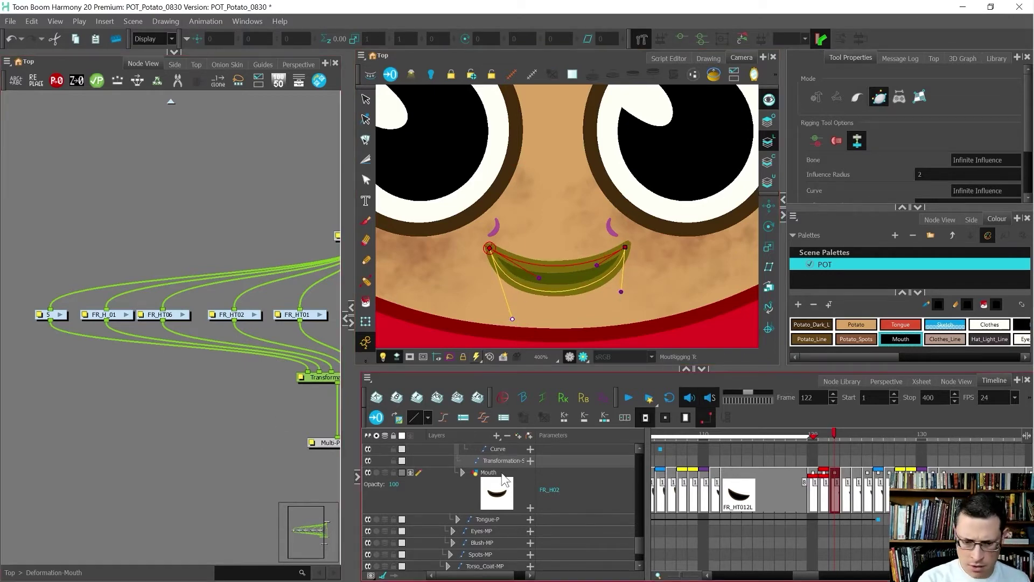
Display the Mouth layer as an outline and refine the two handles at the FR_H02 envelope's left corner
click(401, 473)
drag(513, 319, 516, 317)
click(539, 280)
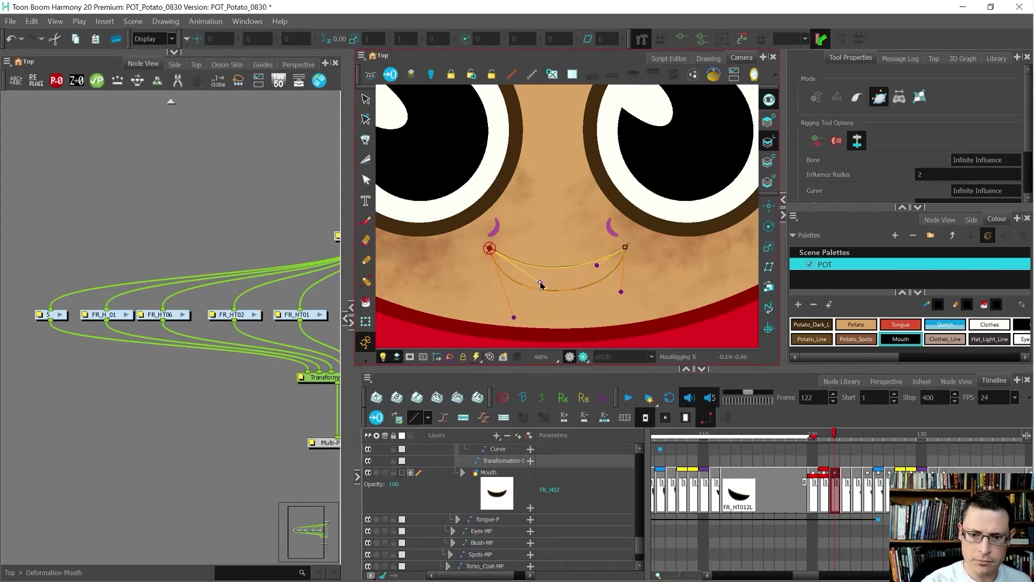
Align the FR_H02 envelope's left and right corner points with the mouth outline and save the scene
scroll(490, 252, up, 5)
drag(489, 241, 486, 236)
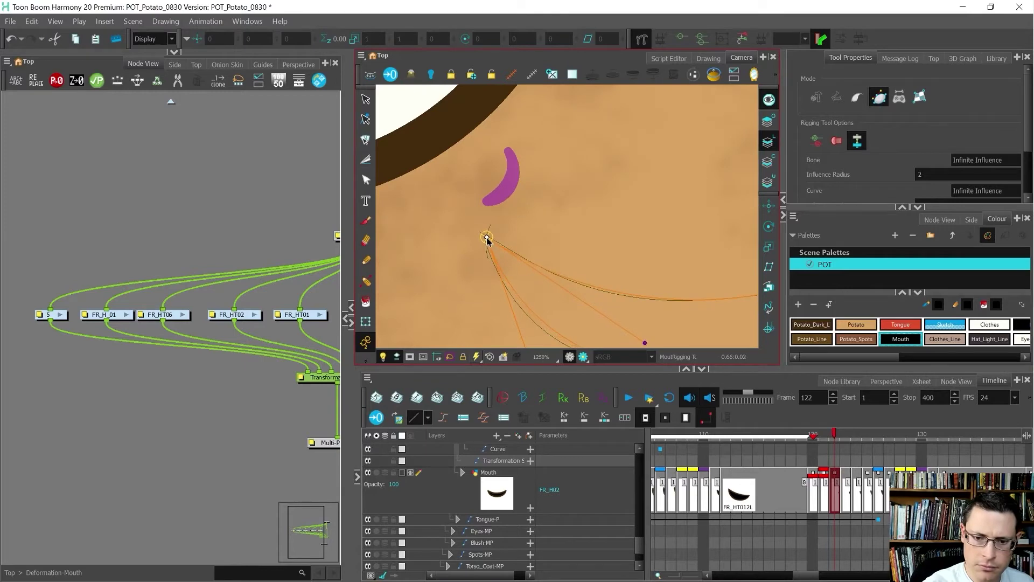
scroll(510, 234, down, 3)
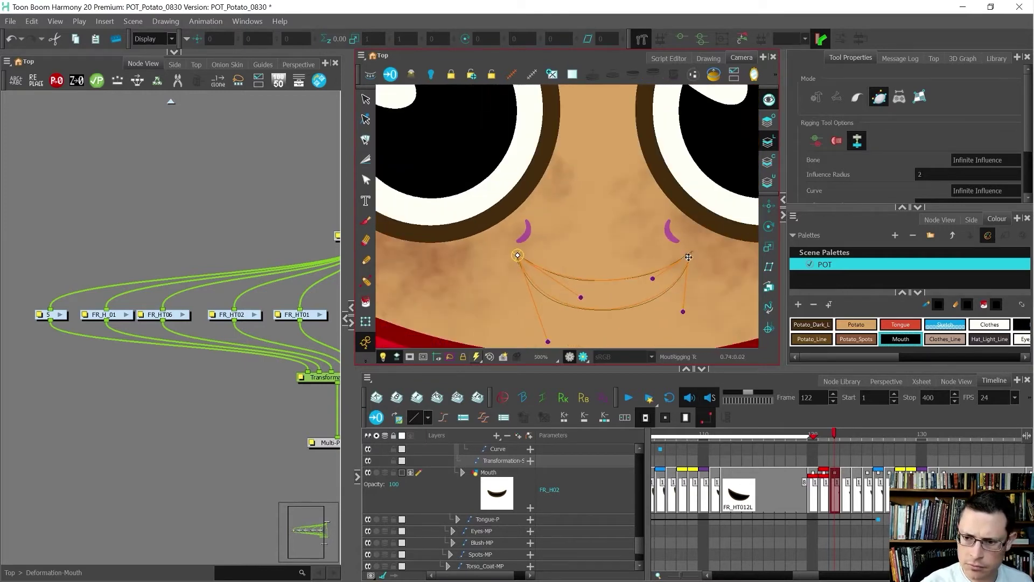
drag(688, 257, 692, 251)
key(ctrl+s)
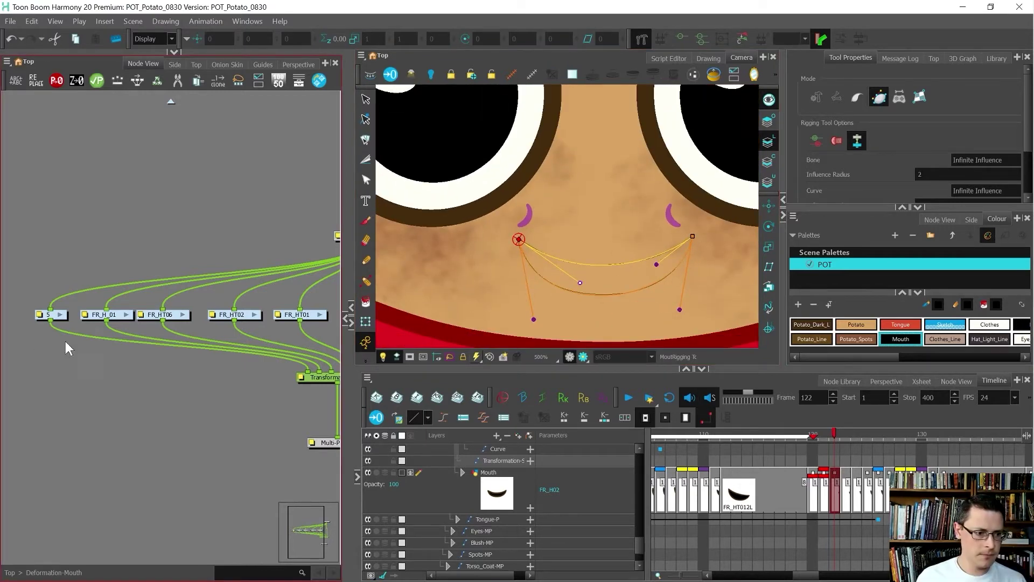
Rename the FR_H_01 deformation group to FR_H01 and copy that name
click(85, 311)
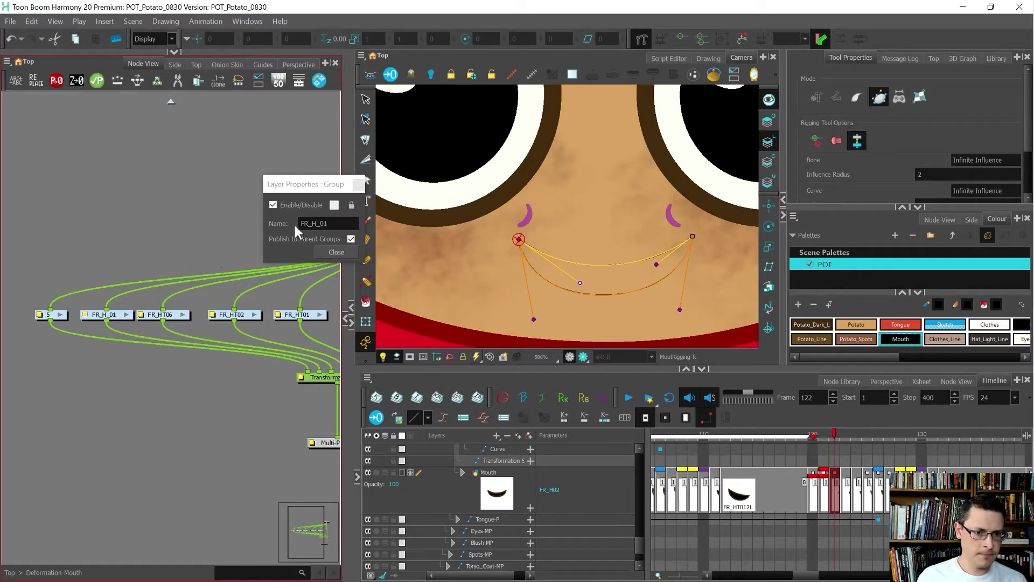
click(321, 224)
key(BackSpace)
key(ctrl+a)
key(ctrl+c)
click(334, 252)
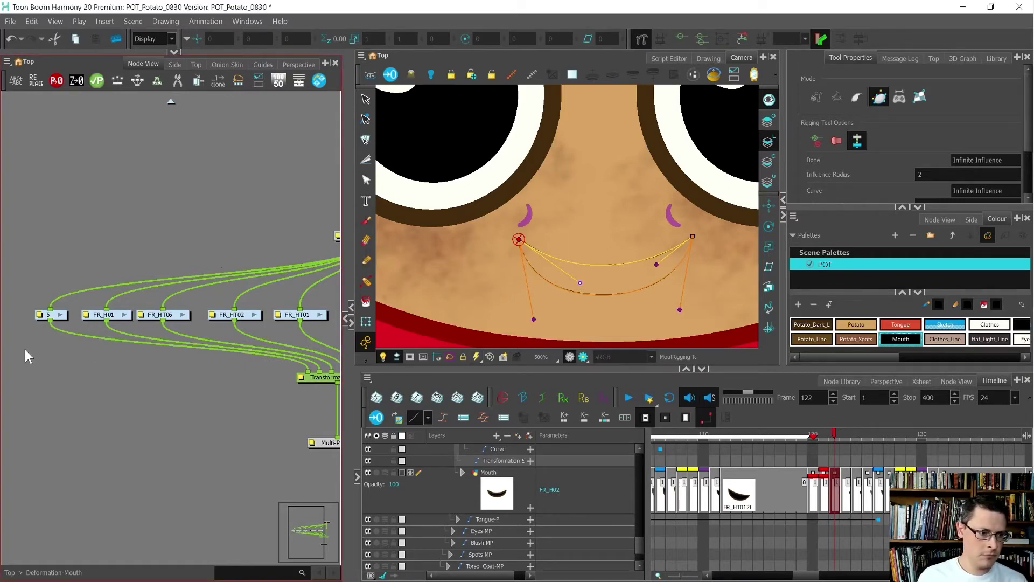
Rename deformation group 5 to FR_H02
double_click(40, 312)
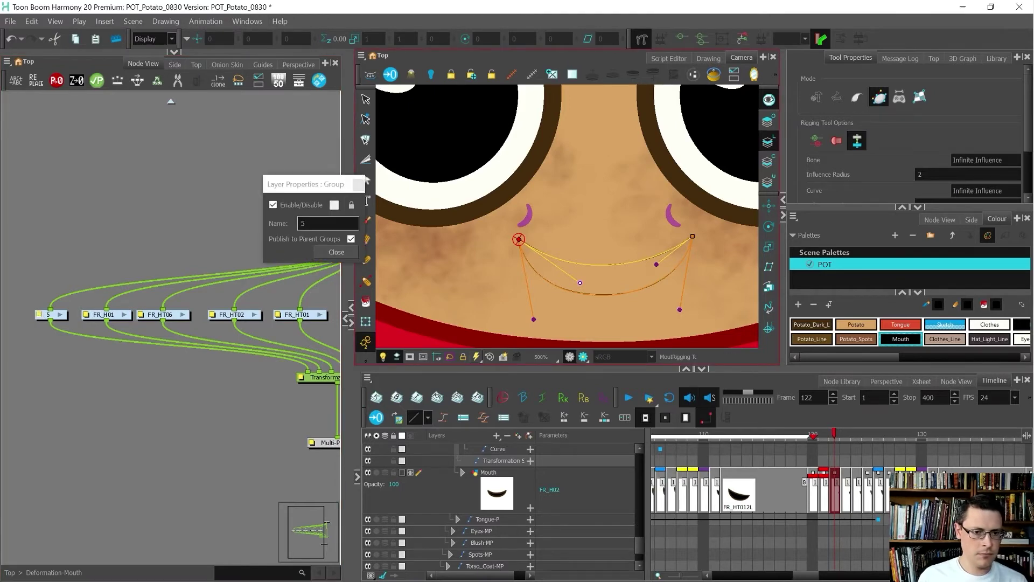
key(ctrl+a)
key(ctrl+v)
key(BackSpace)
text(2)
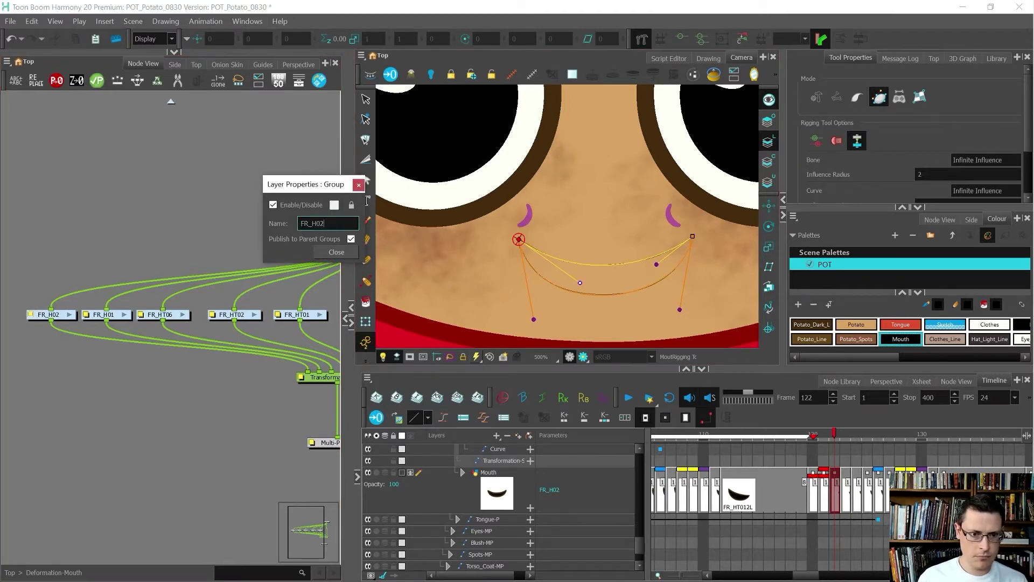
click(338, 252)
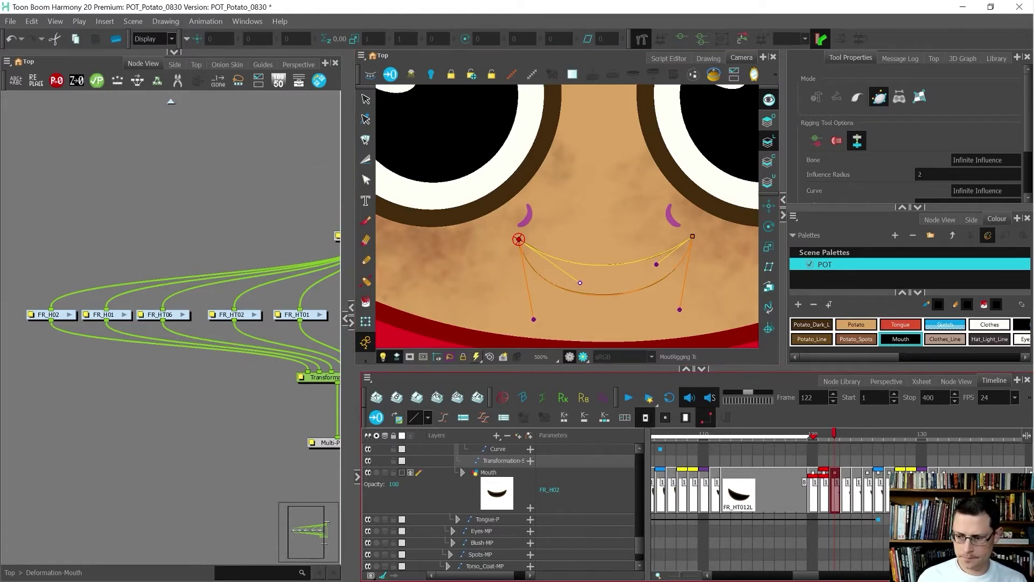
Rig mouth drawing FR_H06 at frame 126 with a new envelope deformer anchored at both mouth corners and the lower edge's centre
click(878, 490)
scroll(496, 237, down, 1)
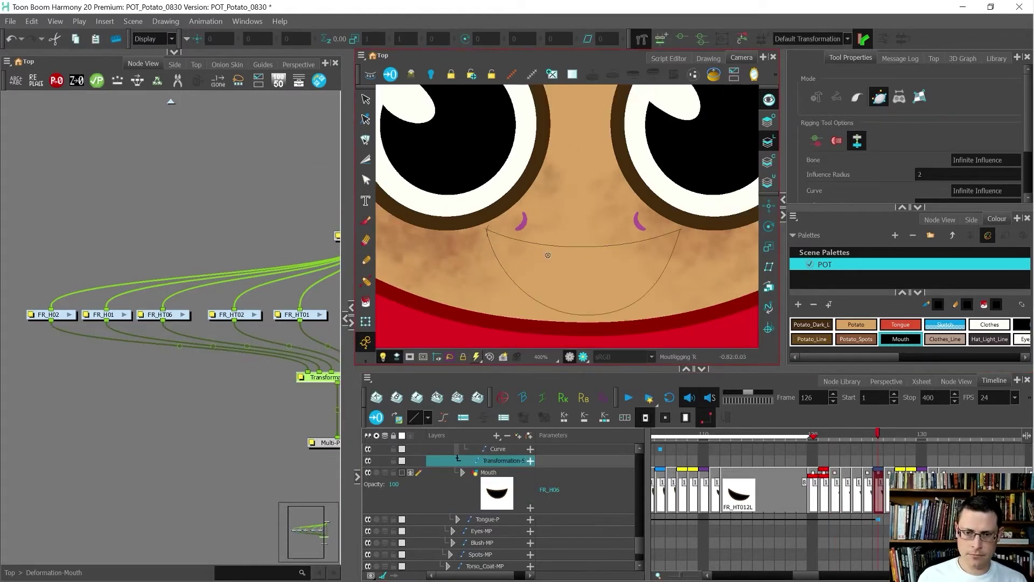
click(664, 35)
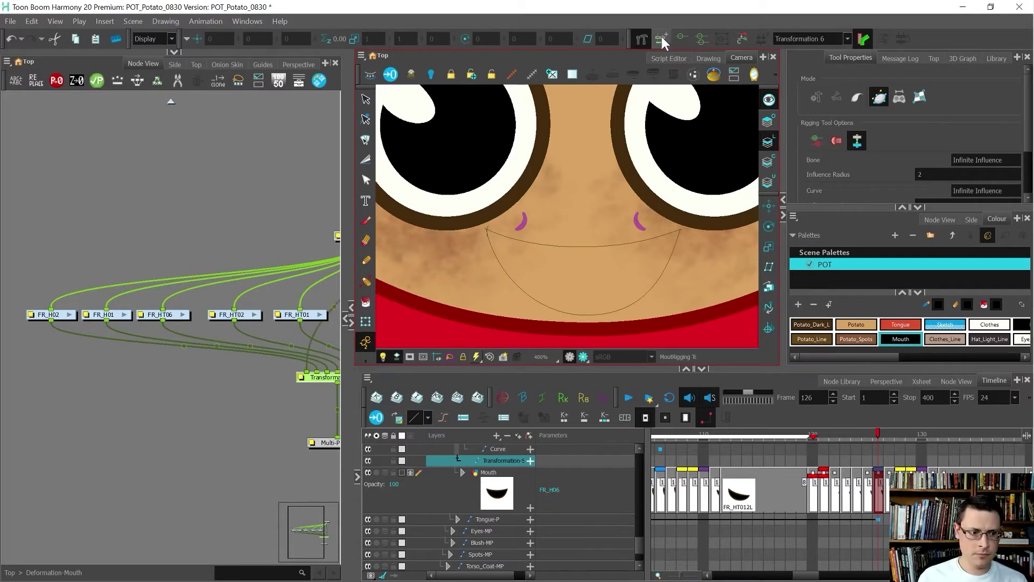
scroll(655, 237, up, 1)
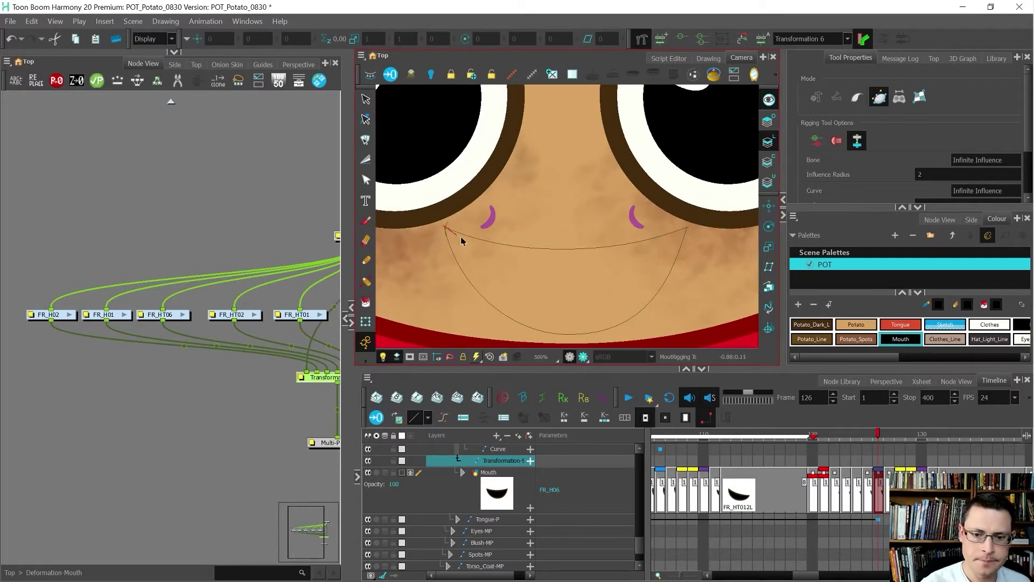
drag(684, 229, 599, 258)
drag(573, 334, 646, 335)
drag(445, 226, 459, 280)
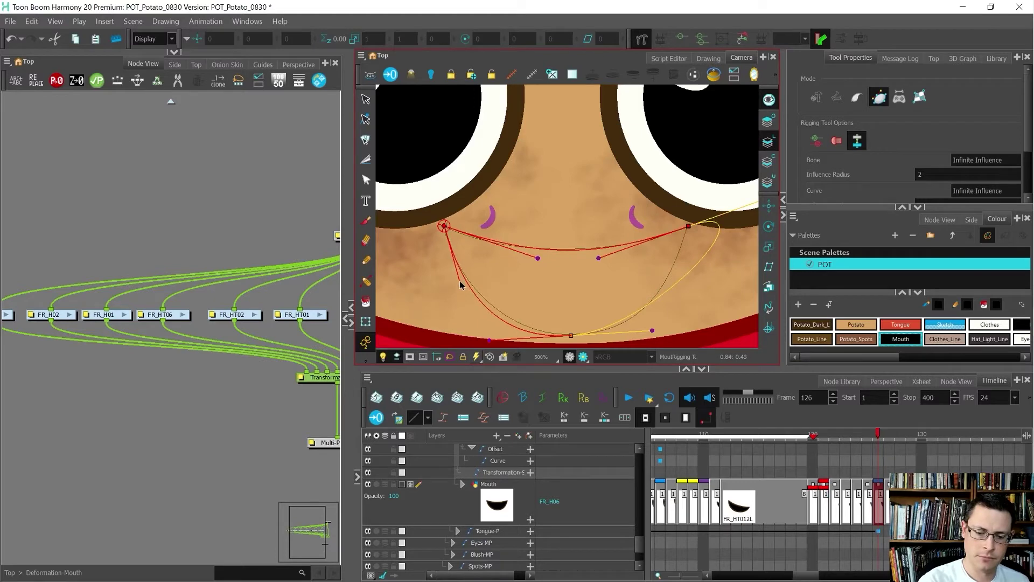
Adjust the FR_H06 envelope's corner and bottom-centre handles to follow the mouth's lower edge
key(Escape)
drag(541, 329, 489, 305)
drag(677, 229, 606, 239)
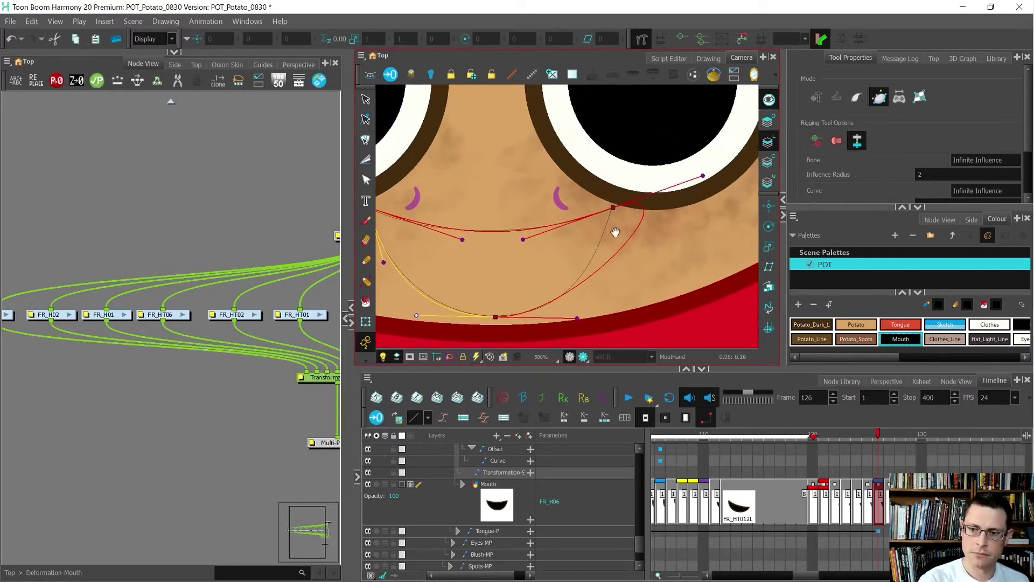
drag(701, 176, 603, 241)
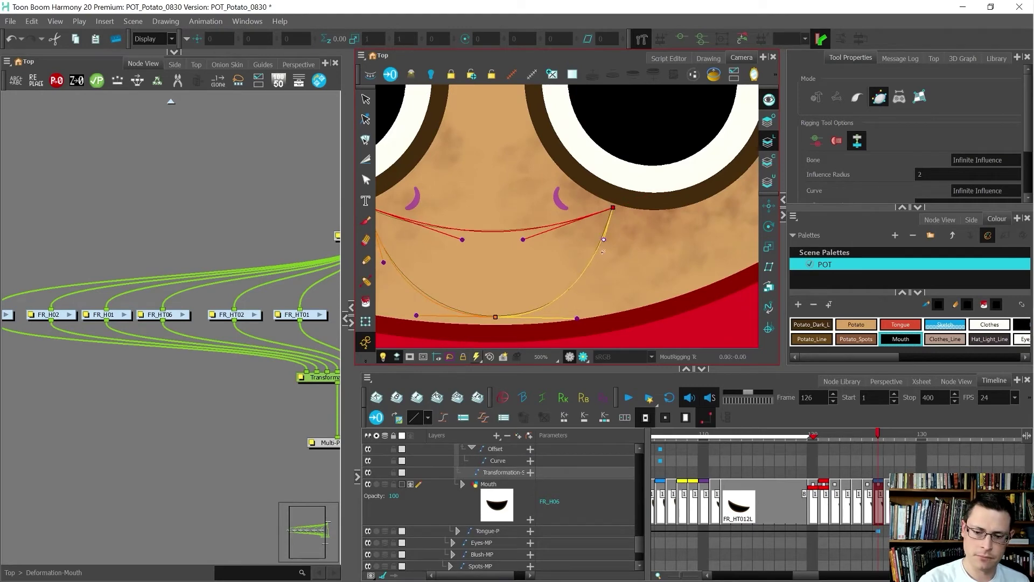
drag(579, 317, 582, 316)
drag(531, 266, 587, 266)
click(473, 319)
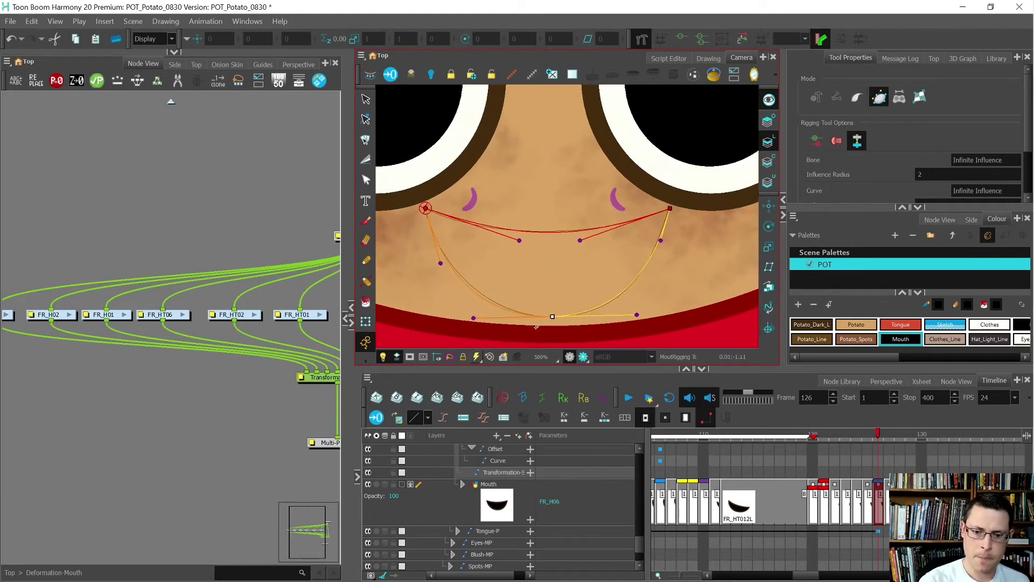
drag(474, 318, 483, 317)
drag(440, 262, 437, 263)
Fit the FR_H06 envelope's upper handles and right corner point to the mouth, and turn off the Mouth layer's outline display
drag(520, 242, 498, 242)
drag(582, 241, 596, 240)
scroll(673, 207, up, 2)
drag(668, 210, 666, 211)
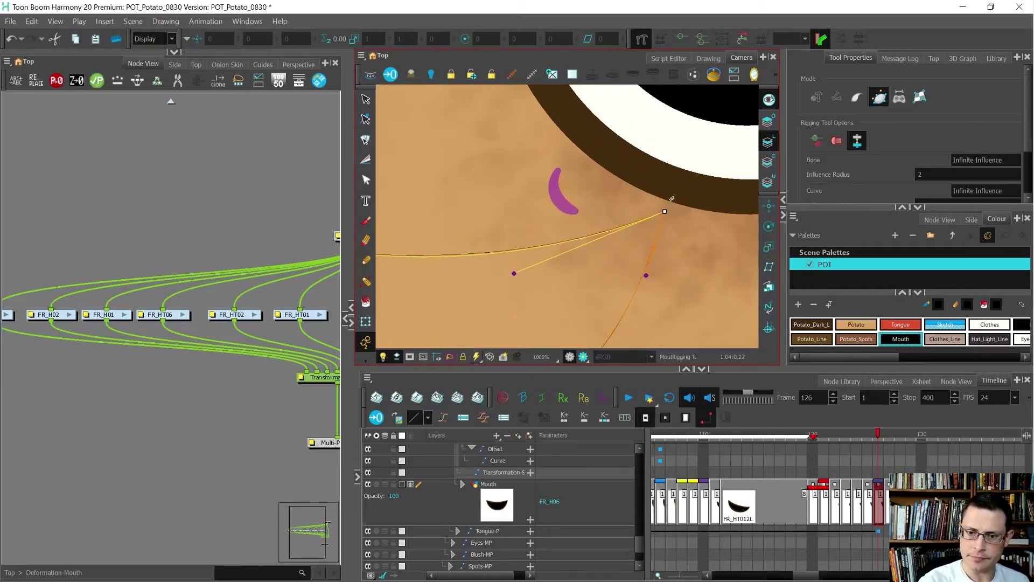
scroll(672, 199, down, 4)
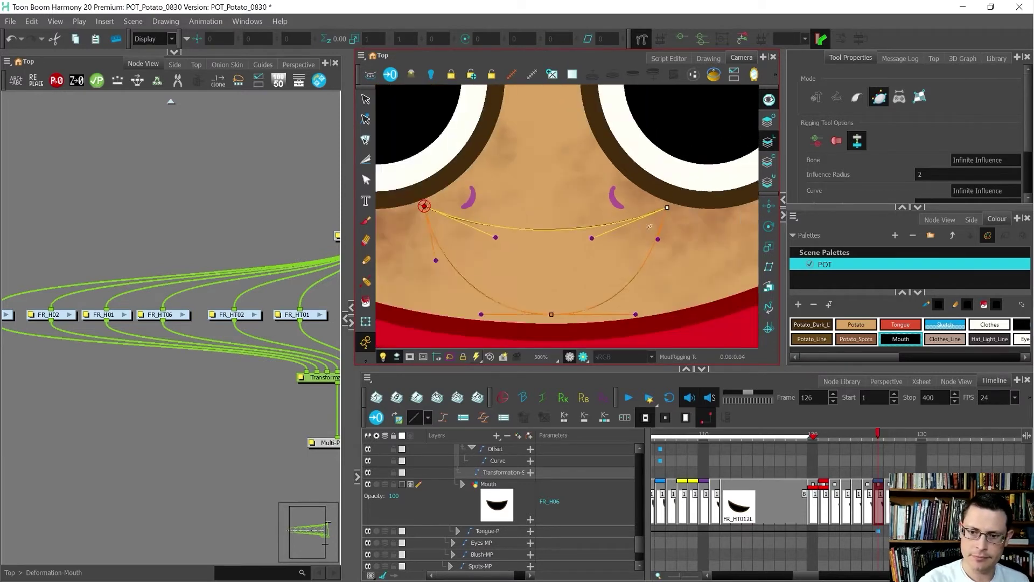
scroll(598, 236, up, 1)
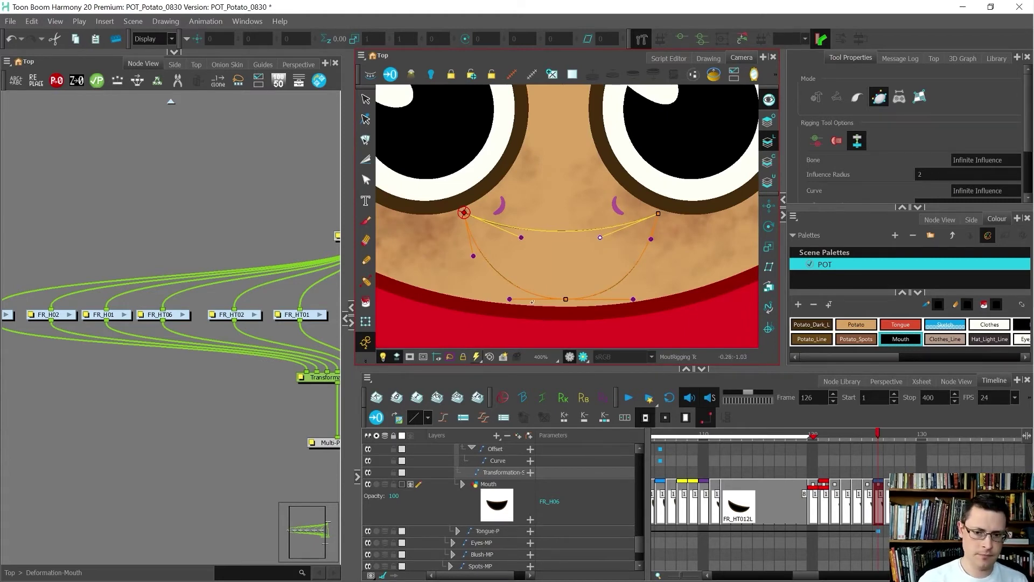
key(shift+t)
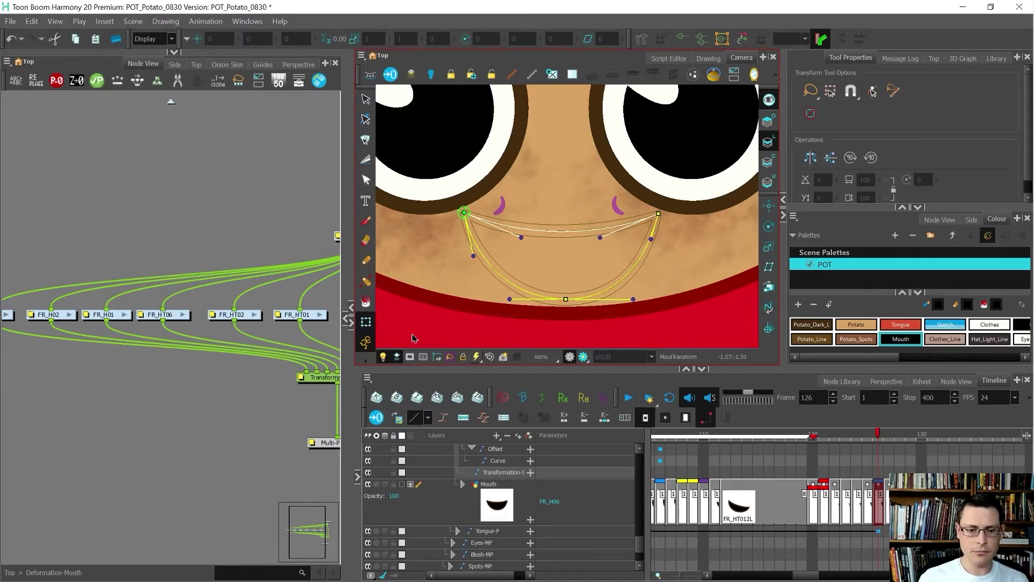
click(402, 483)
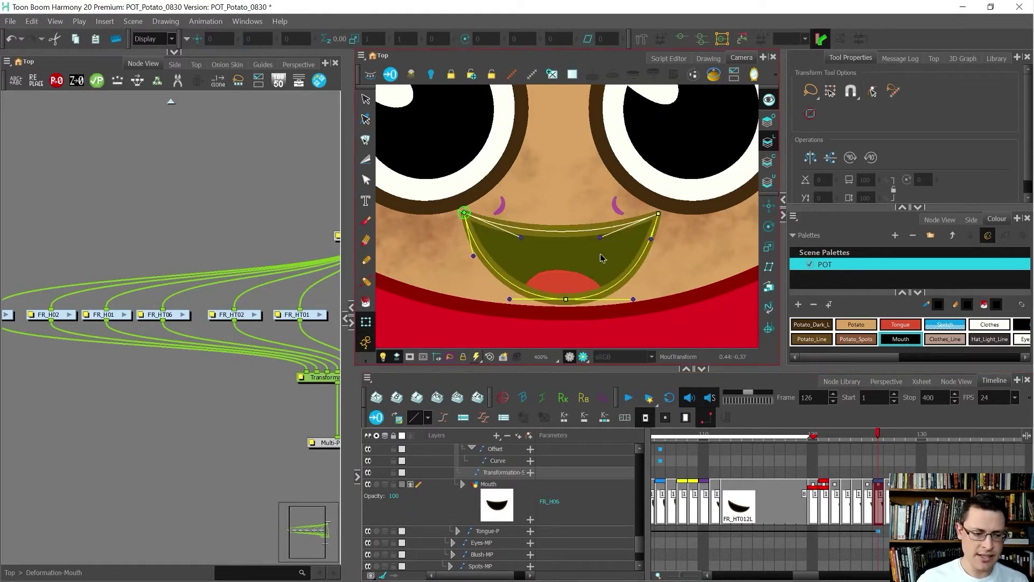
Test the FR_H06 envelope by moving its bottom-centre point and several handles to distort the mouth
drag(566, 299, 488, 281)
drag(652, 238, 644, 276)
drag(602, 237, 609, 200)
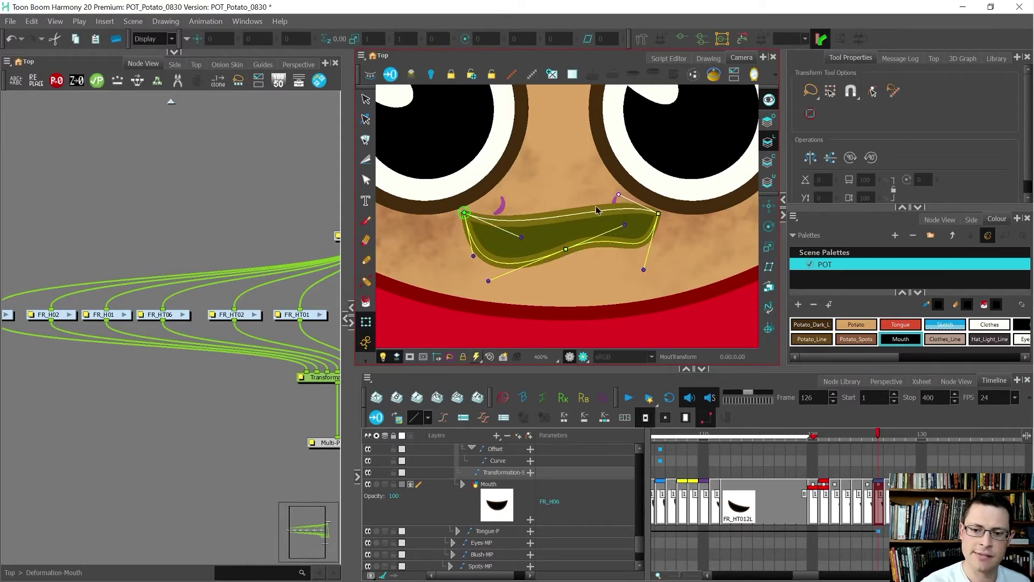
mouse_move(519, 238)
mouse_down()
mouse_move(531, 264)
mouse_move(554, 274)
mouse_up()
drag(619, 195, 613, 232)
drag(554, 274, 522, 317)
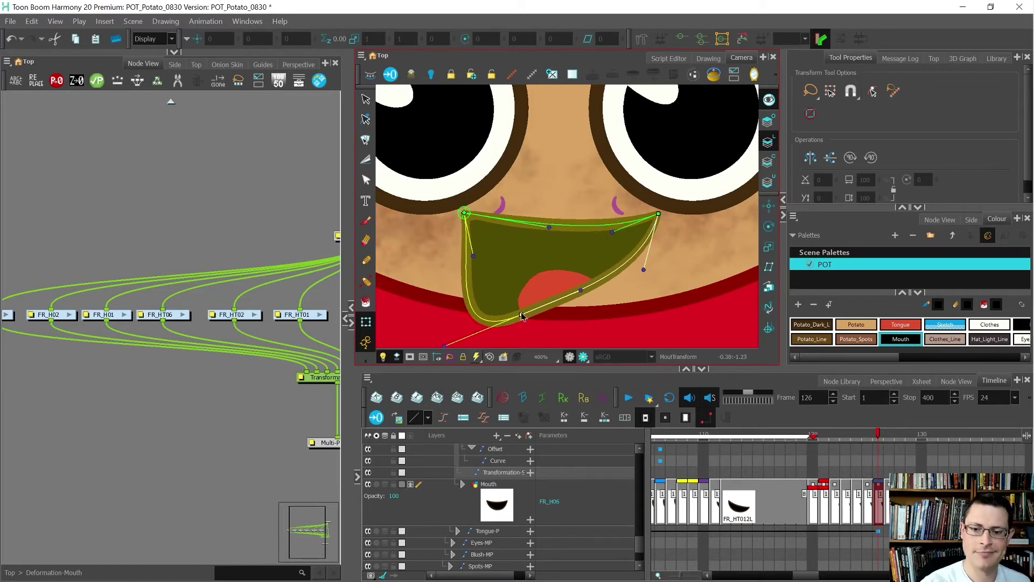
Pose the FR_H06 mouth as a lopsided open grin with the envelope handles, and reset the deformation to its resting shape
drag(580, 291, 573, 326)
drag(473, 255, 444, 261)
drag(549, 227, 501, 245)
drag(613, 232, 618, 228)
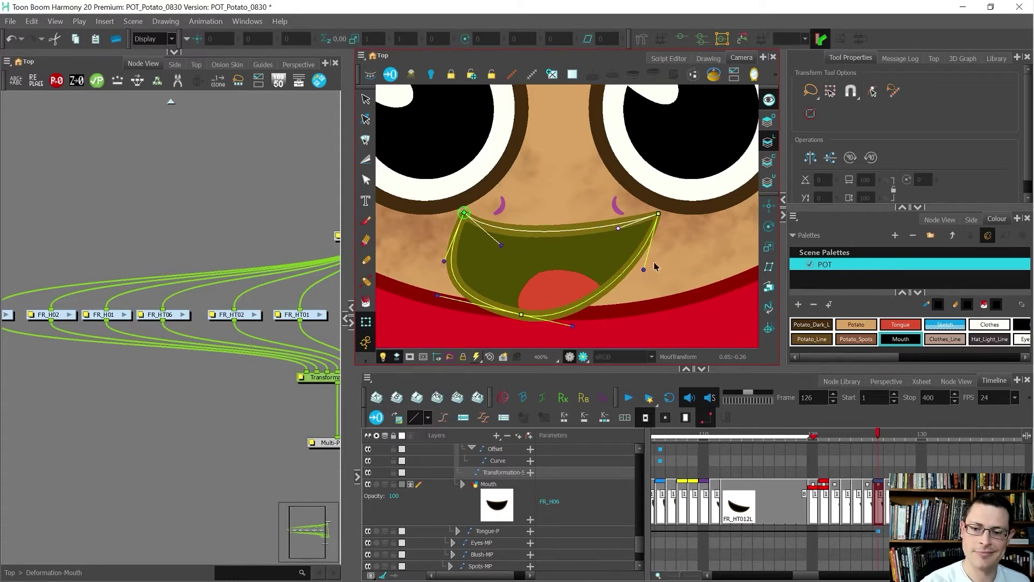
drag(522, 315, 501, 319)
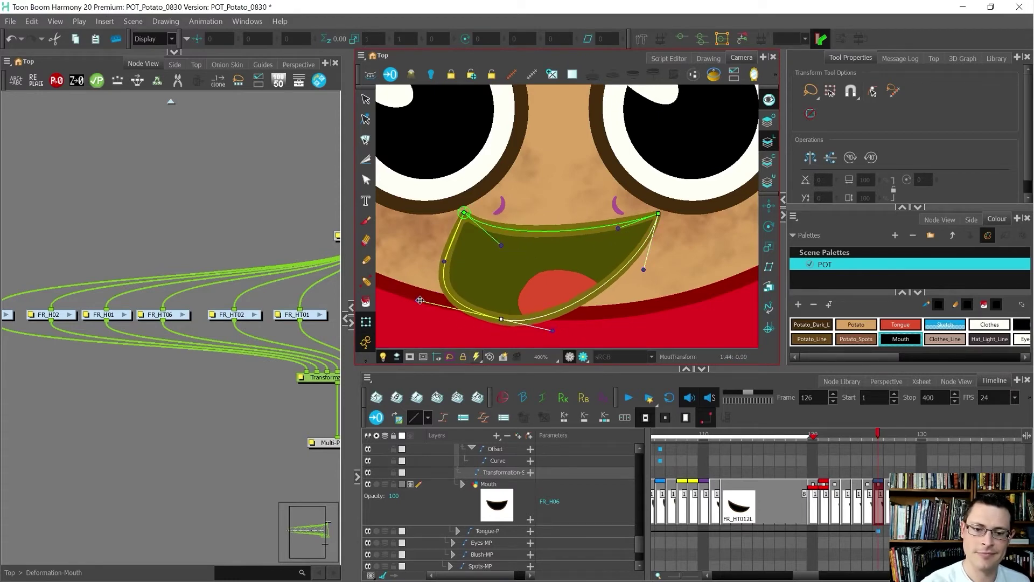
drag(418, 300, 438, 318)
scroll(576, 288, down, 5)
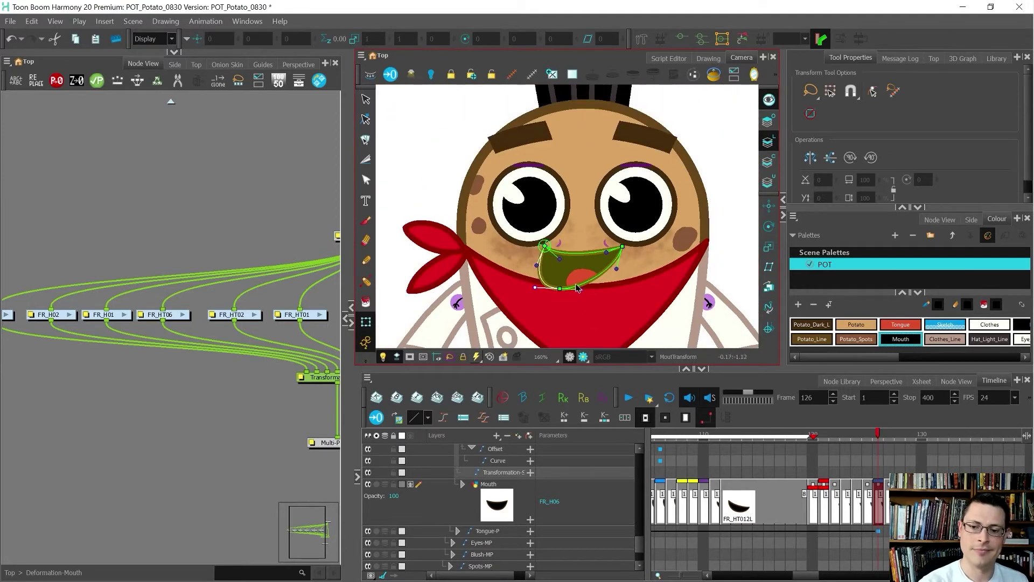
click(209, 417)
drag(155, 398, 279, 421)
click(130, 333)
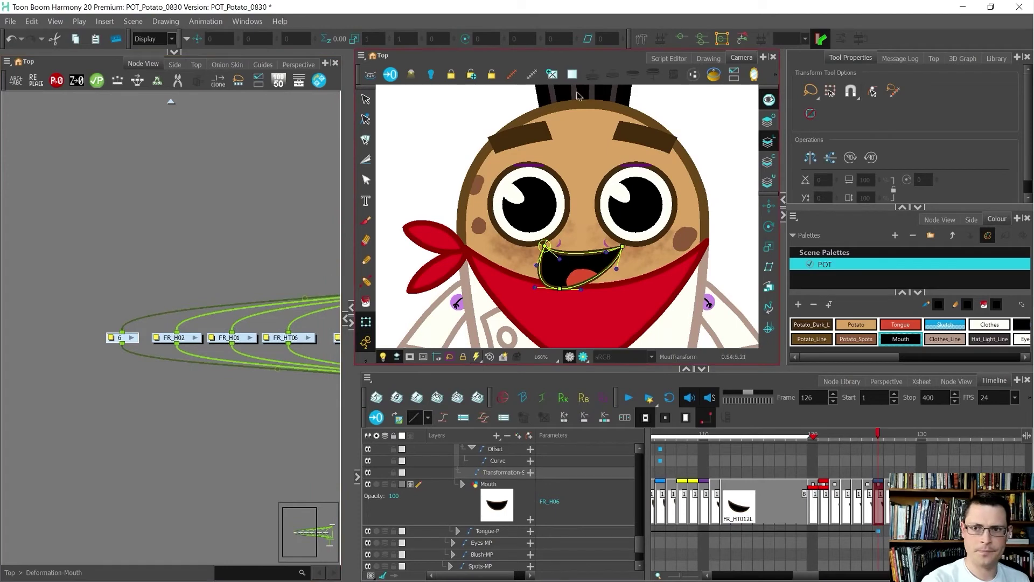
click(741, 37)
Rename deformation group 6 to FR_H06
click(118, 379)
double_click(112, 338)
text(FR_H01)
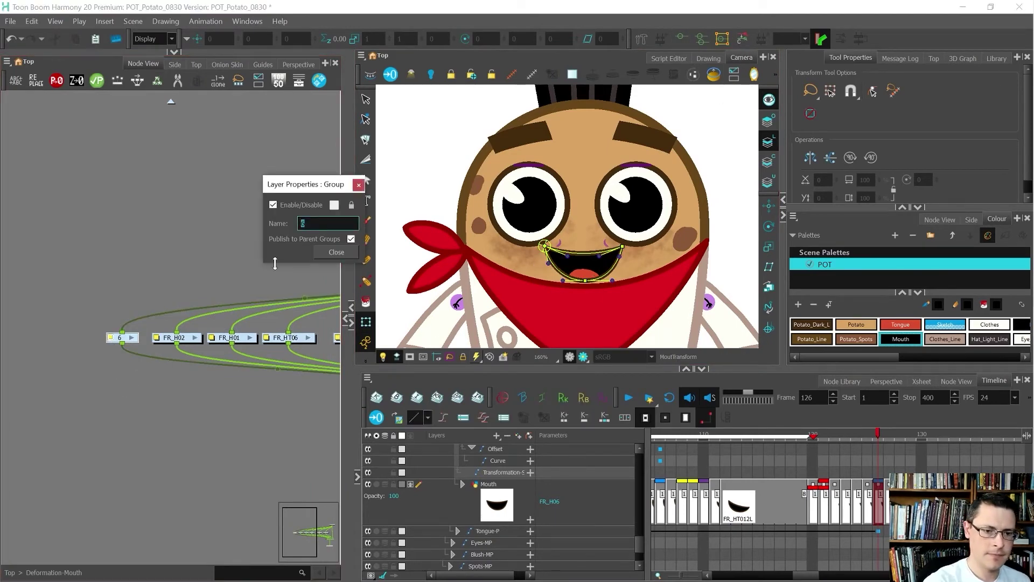
key(BackSpace)
text(6)
key(Return)
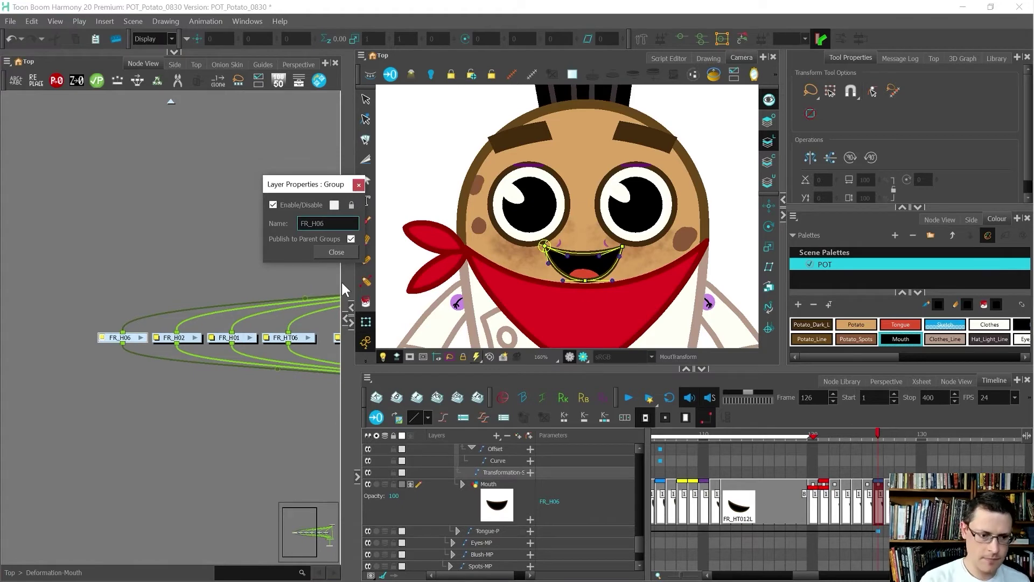
click(347, 249)
Rig mouth drawing FR_S01 at frame 141 with a new envelope deformer anchored at both corners, and adjust its upper handles to the mouth's curve
click(275, 418)
drag(294, 426, 149, 419)
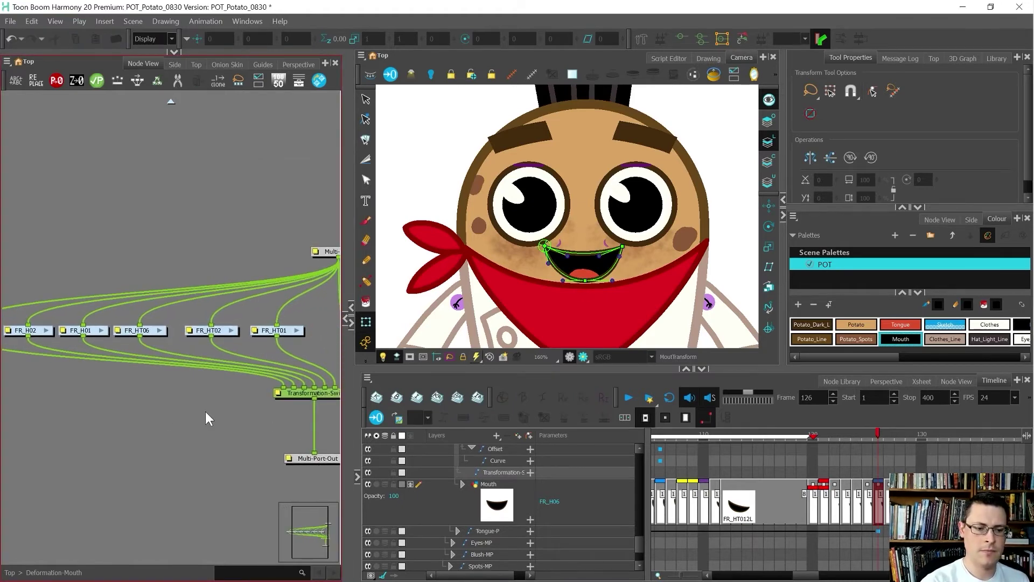
scroll(210, 413, down, 2)
drag(808, 574, 824, 573)
click(803, 501)
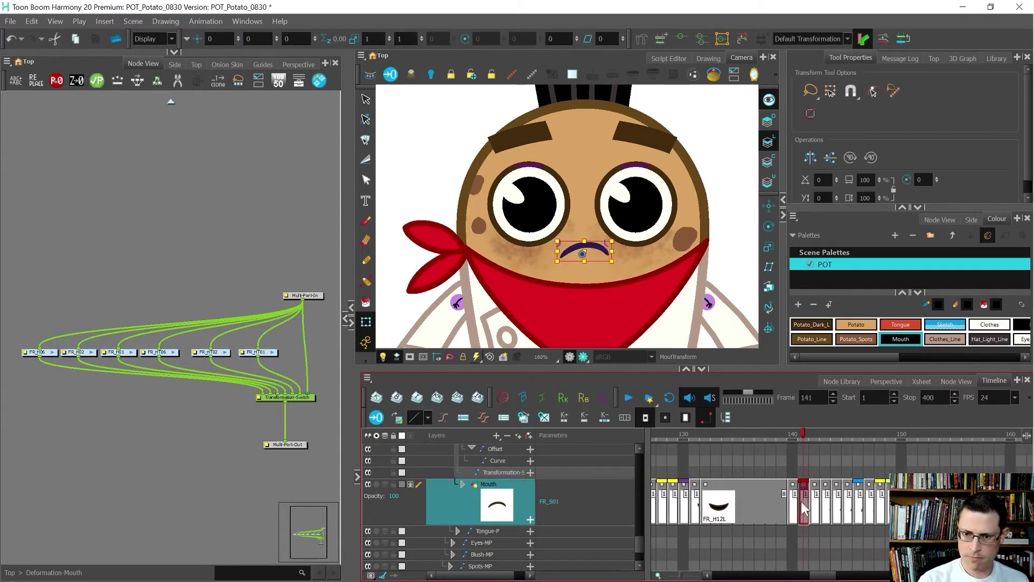
scroll(598, 263, up, 4)
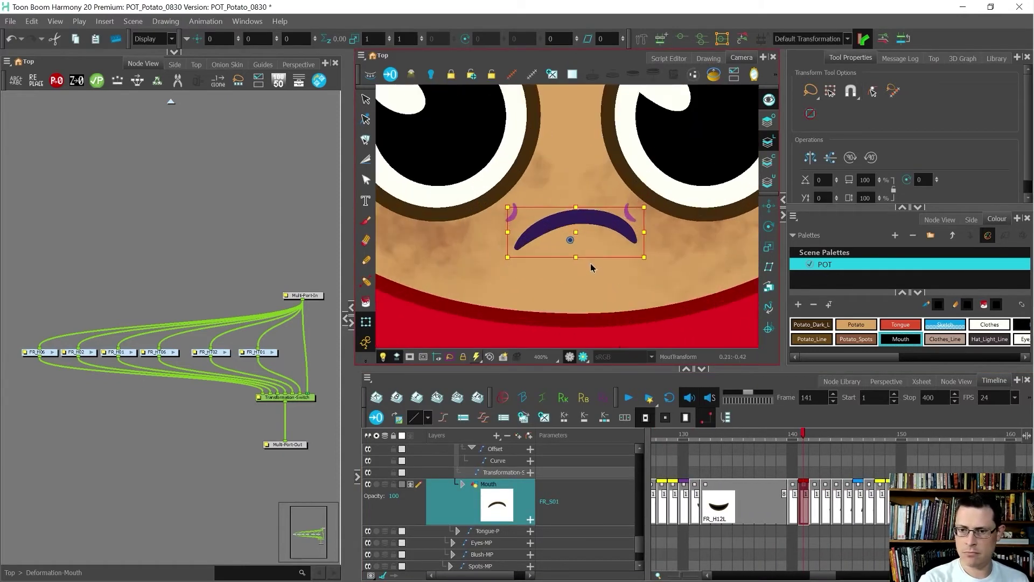
click(642, 39)
click(529, 238)
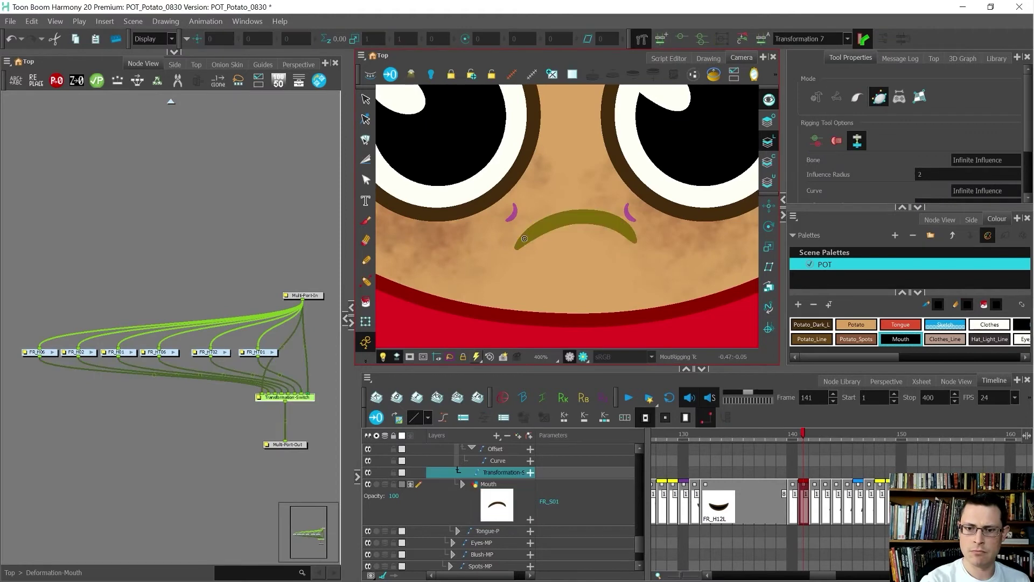
scroll(533, 239, up, 2)
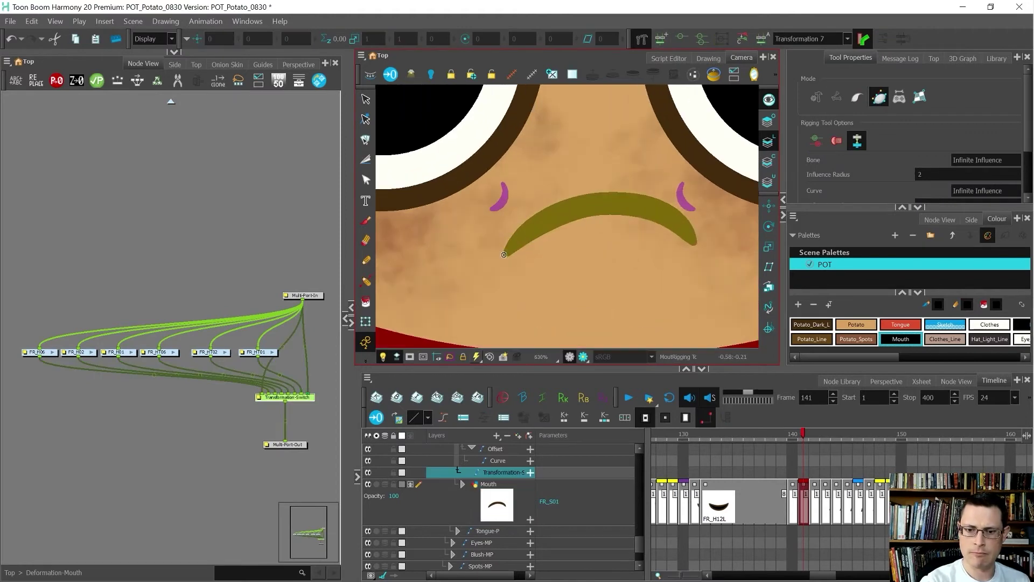
drag(504, 254, 557, 212)
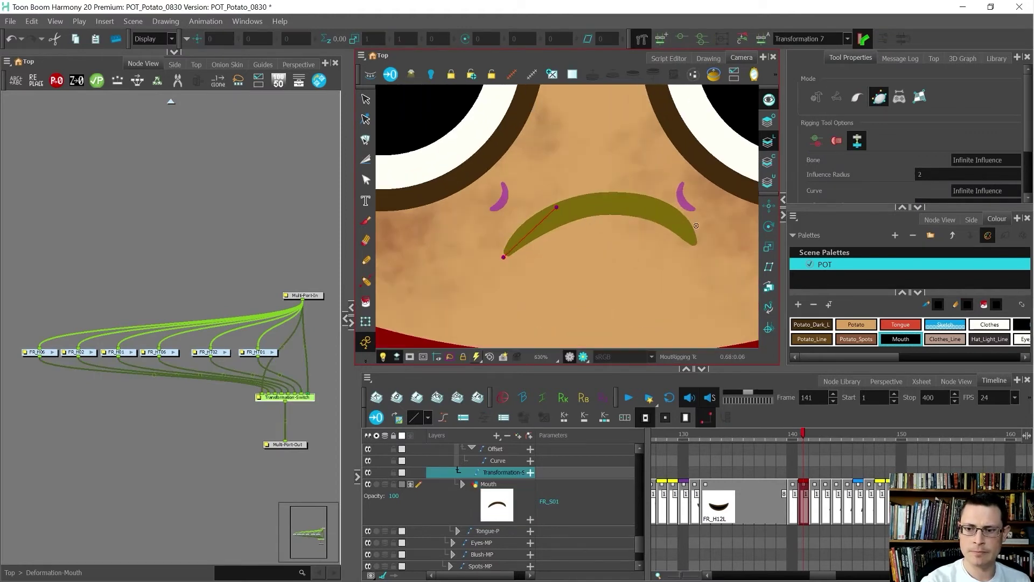
drag(696, 247, 651, 172)
drag(556, 207, 542, 200)
drag(652, 172, 654, 174)
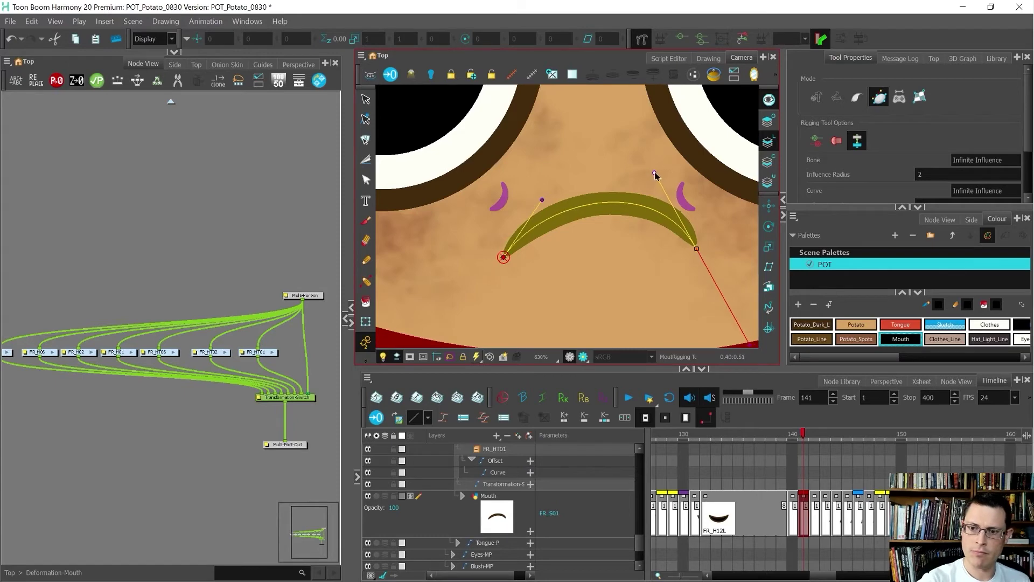
Rig mouth drawing FR_S02 at frame 142 with a new envelope deformer, displaying the mouth as outlines and anchoring the envelope at both corners
click(815, 521)
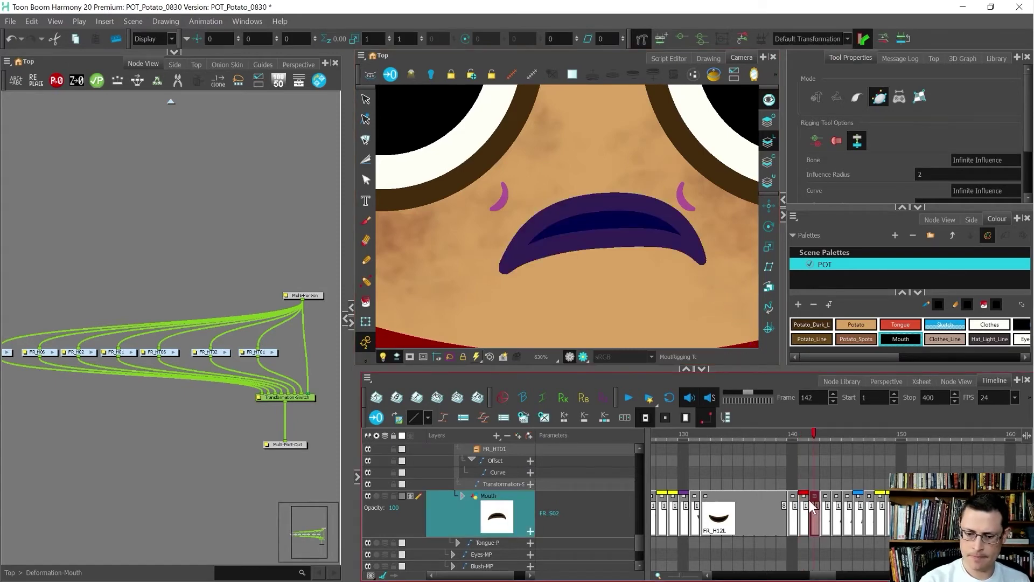
click(410, 484)
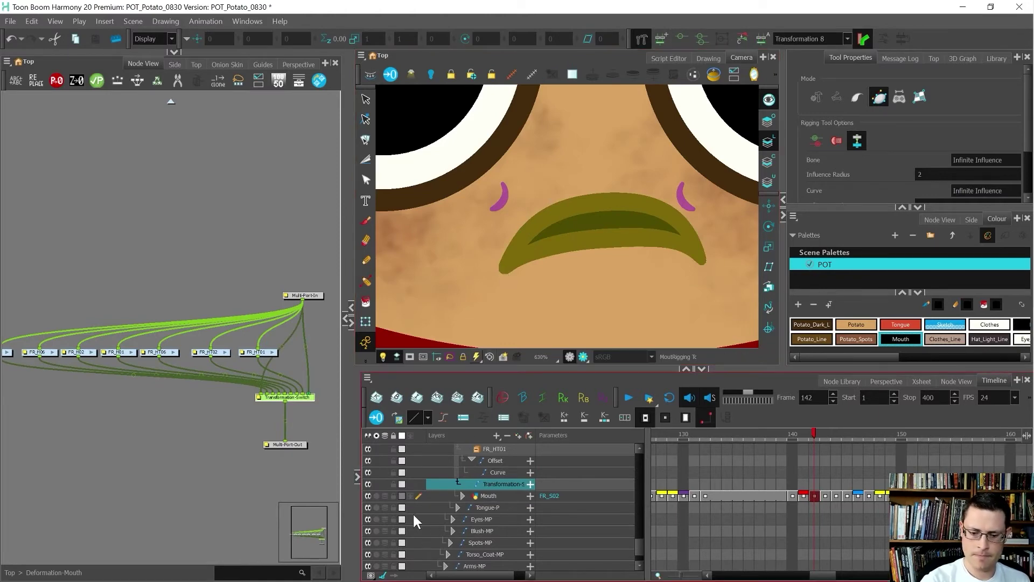
click(401, 497)
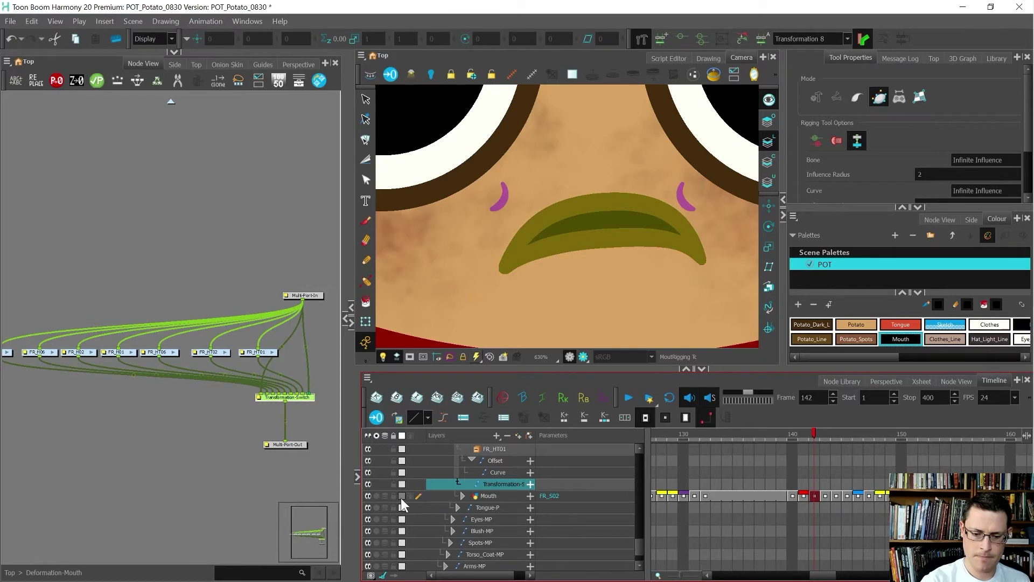
click(608, 373)
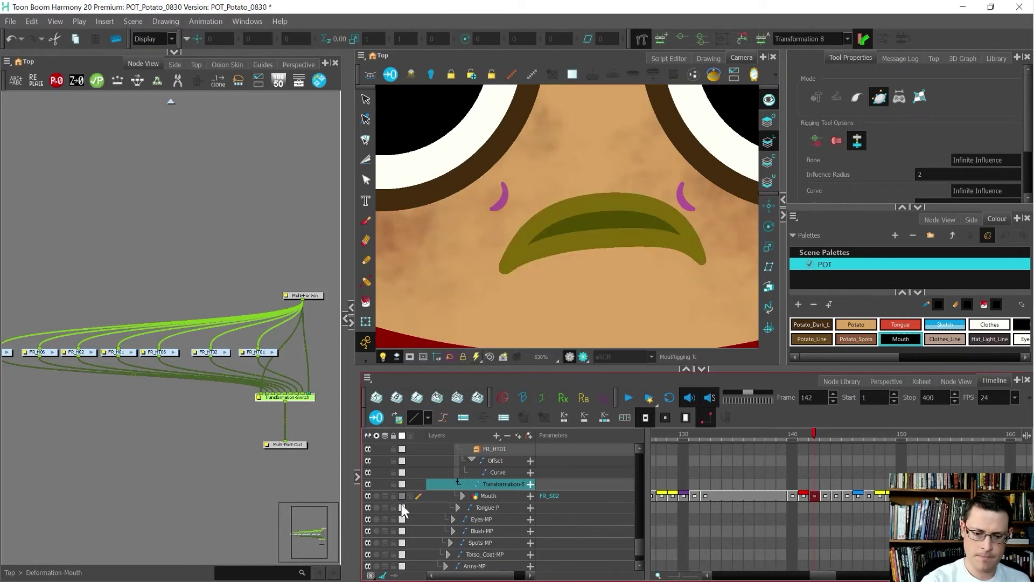
click(402, 495)
drag(505, 271, 534, 202)
drag(702, 260, 667, 158)
drag(504, 270, 635, 173)
drag(720, 294, 702, 236)
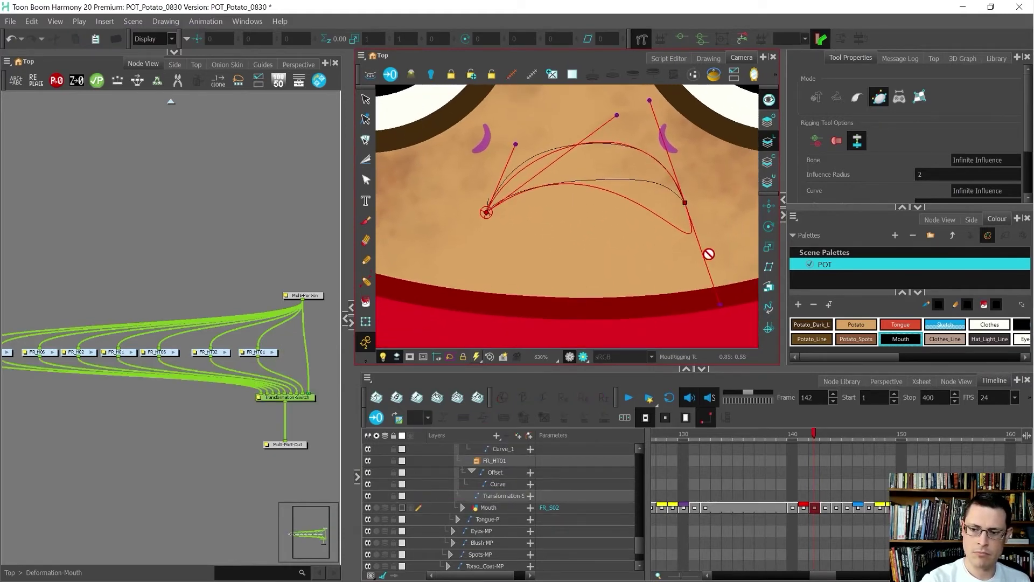
Roughly shape the FR_S02 envelope's upper and lower curves to the mouth outline with the corner handles
drag(720, 304, 645, 170)
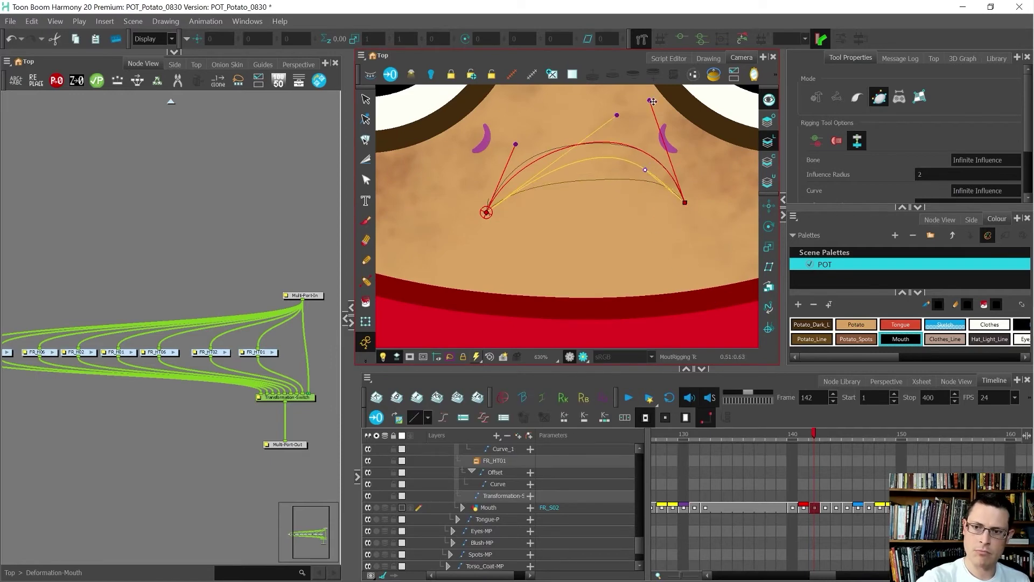
drag(617, 118, 531, 167)
drag(645, 170, 668, 173)
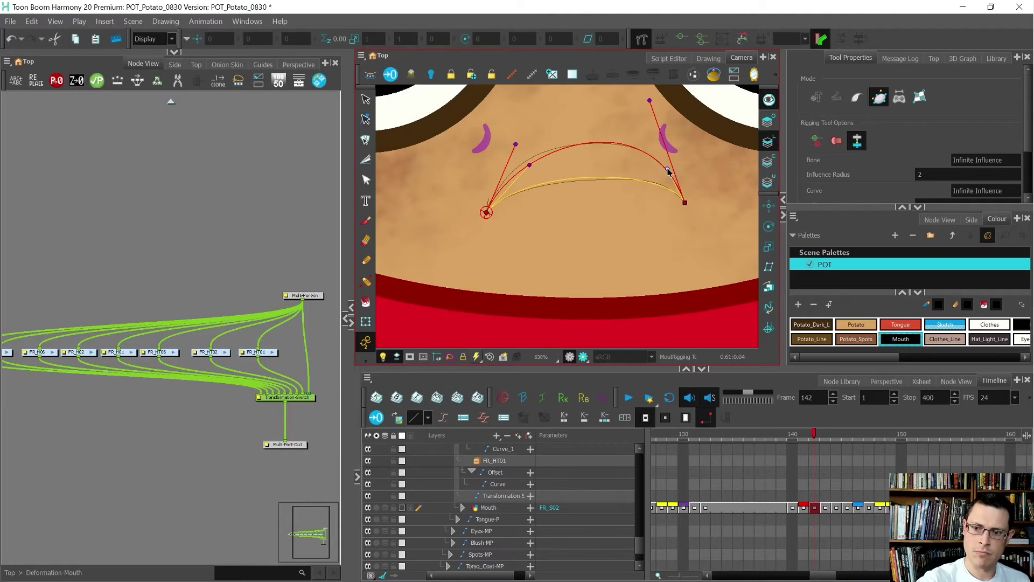
drag(531, 165, 516, 132)
drag(651, 101, 658, 112)
drag(515, 134, 511, 131)
Align the FR_S02 envelope's left corner point with the outline and fine-tune the upper and lower curve handles
scroll(488, 211, up, 8)
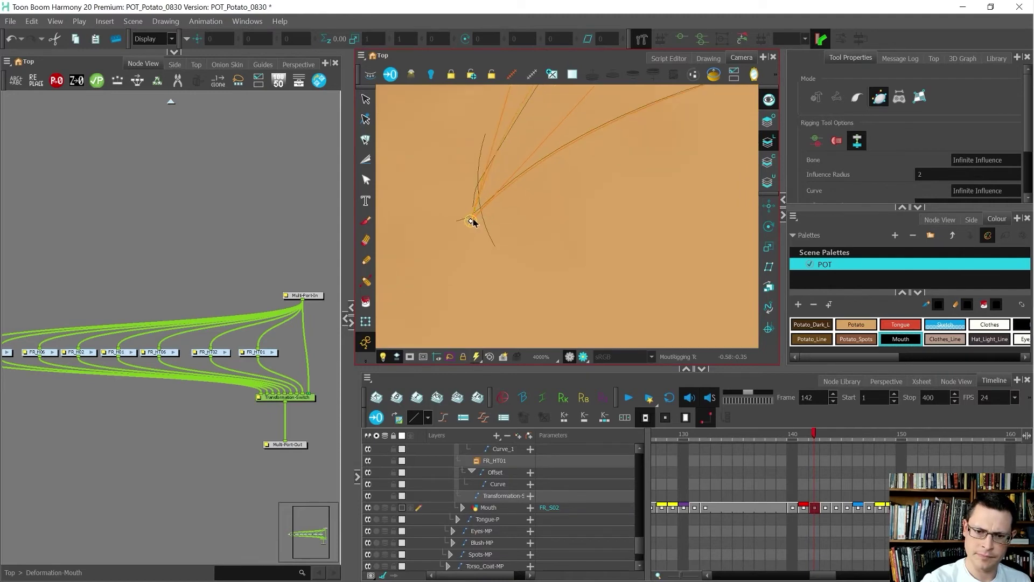
mouse_move(472, 221)
mouse_down()
mouse_move(480, 215)
mouse_move(468, 222)
mouse_up()
scroll(468, 222, down, 8)
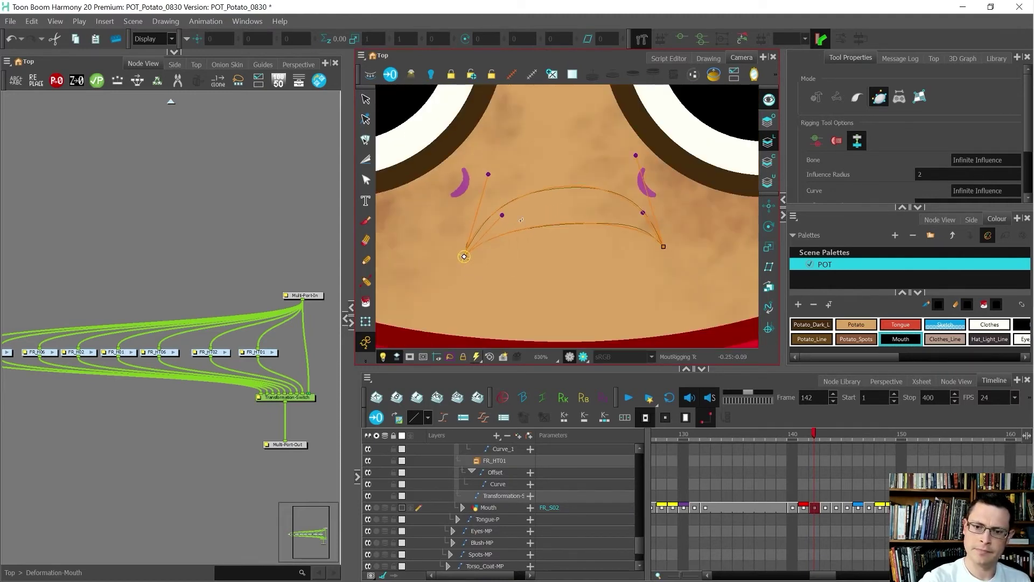
scroll(522, 220, up, 2)
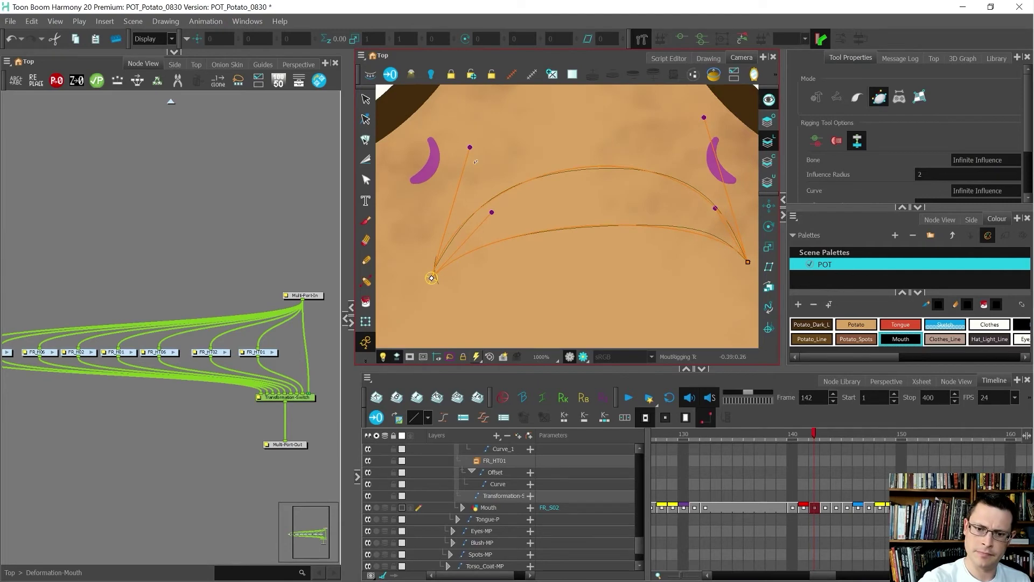
drag(470, 149, 476, 147)
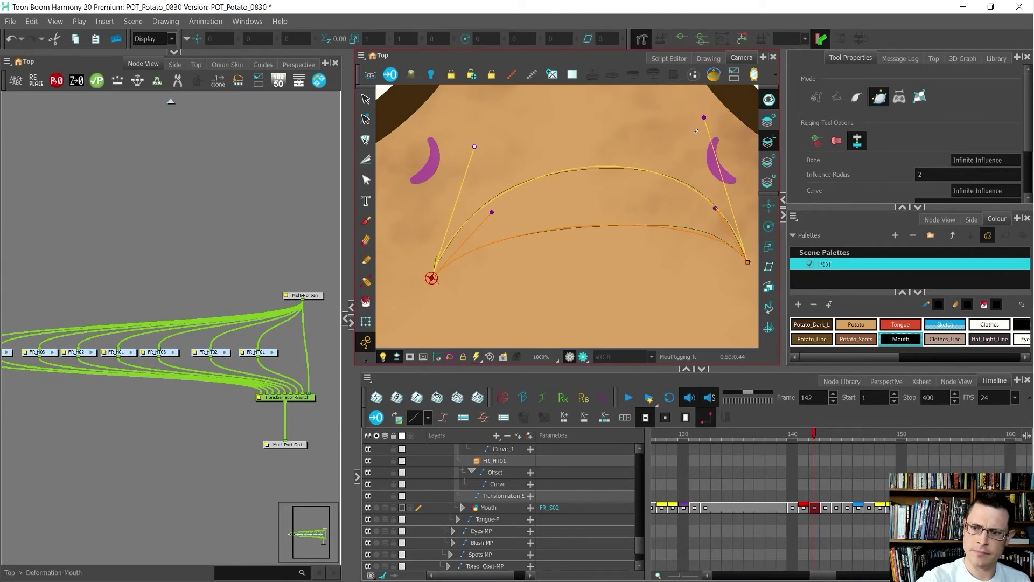
drag(705, 120, 709, 121)
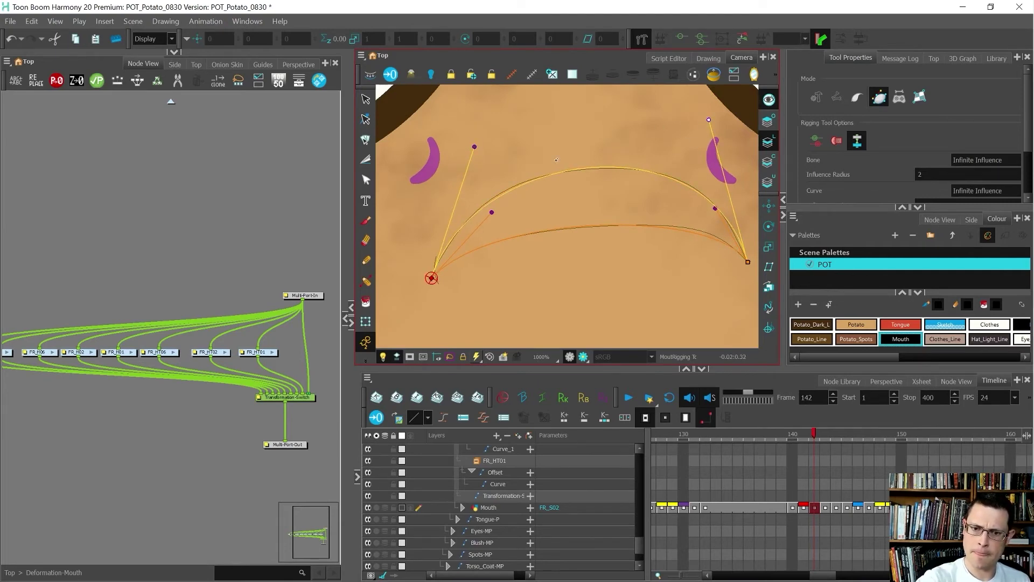
drag(476, 145, 474, 150)
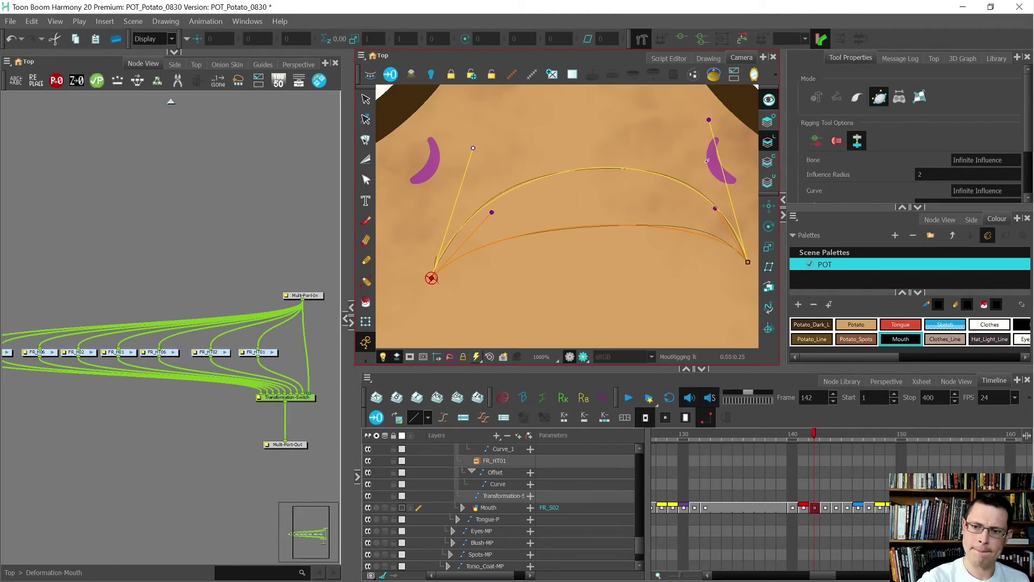
drag(716, 208, 717, 204)
drag(493, 214, 489, 213)
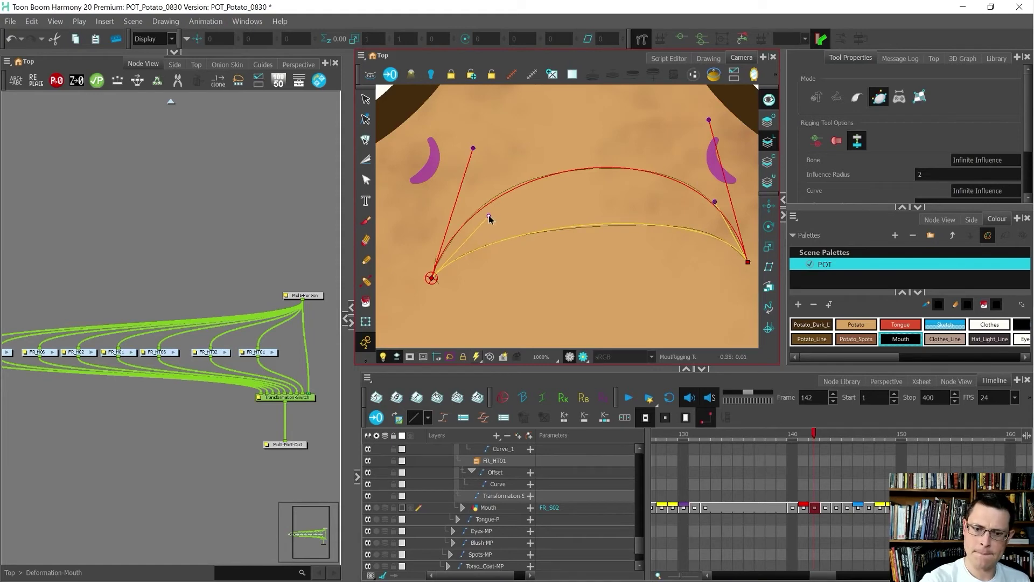
drag(716, 202, 716, 207)
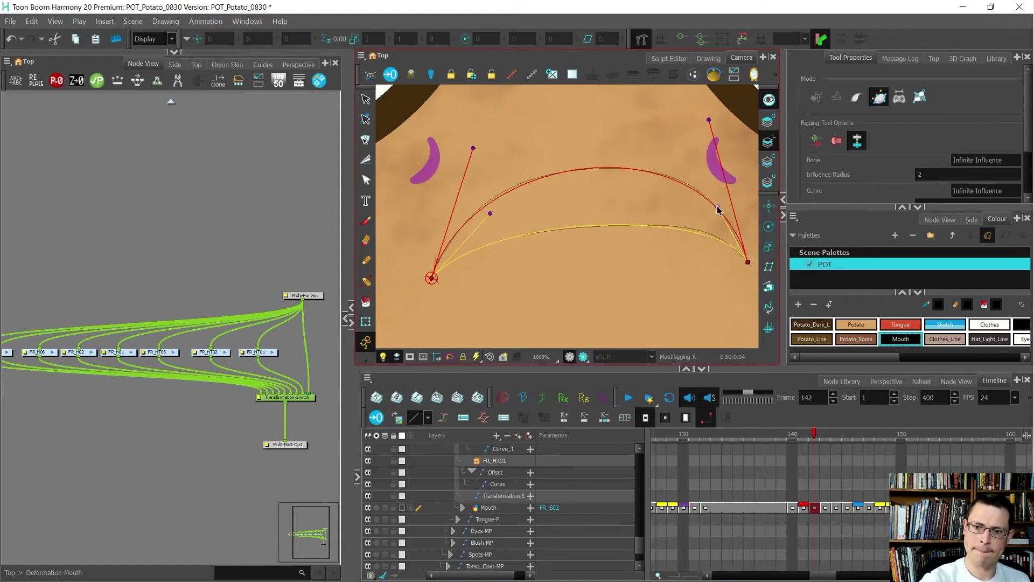
Restore the mouth's filled display and test the FR_S02 envelope by moving its right corner and several curve handles
scroll(624, 203, down, 3)
drag(634, 245, 605, 244)
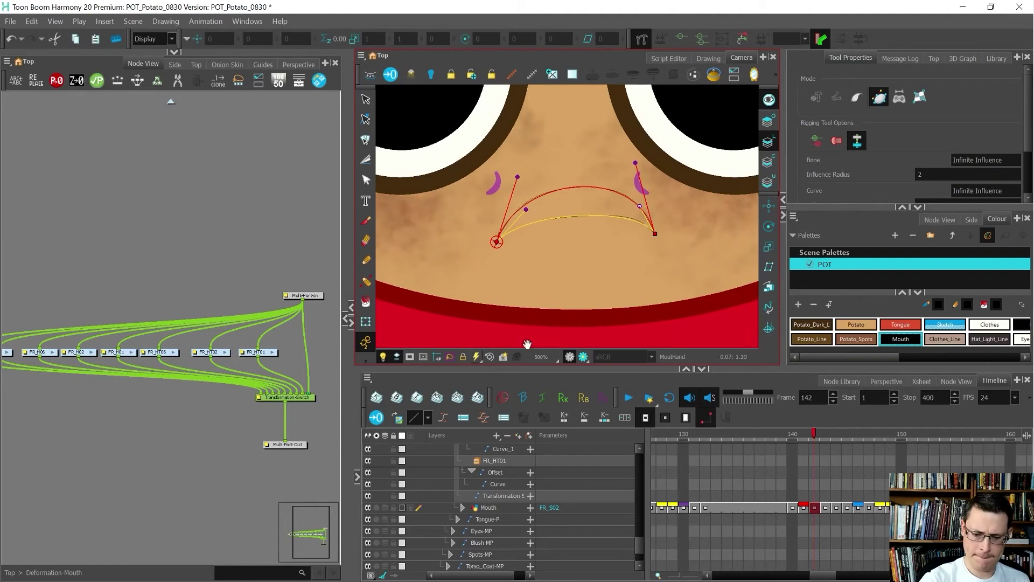
click(403, 508)
key(shift+t)
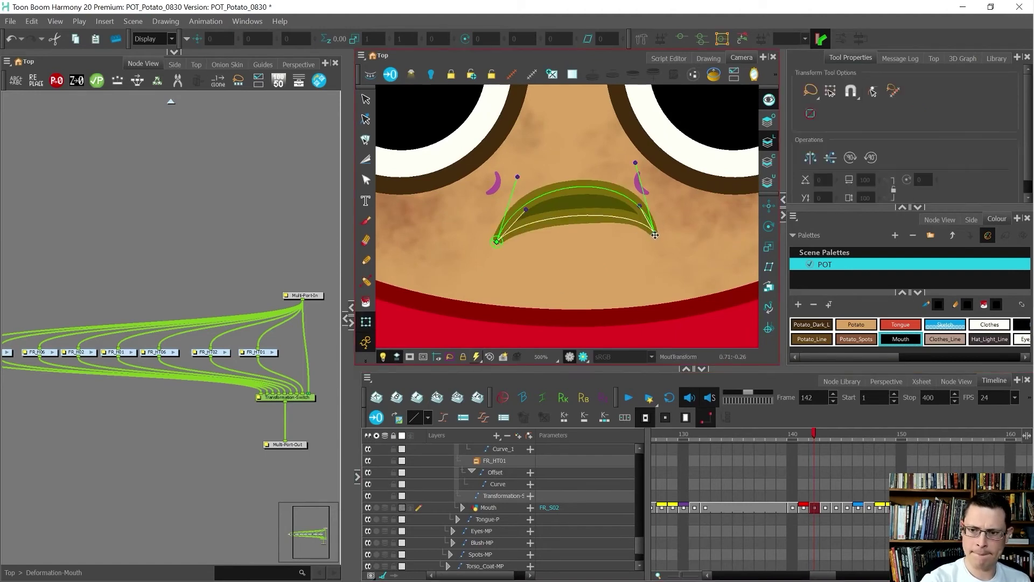
drag(655, 234, 647, 221)
drag(628, 150, 632, 186)
drag(517, 177, 484, 169)
drag(526, 209, 515, 213)
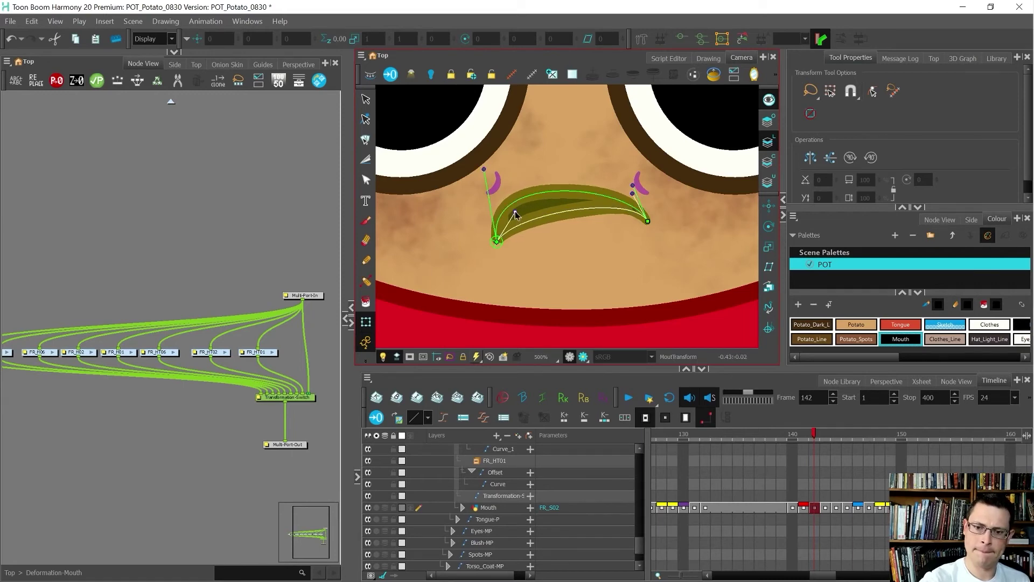
click(583, 357)
click(571, 357)
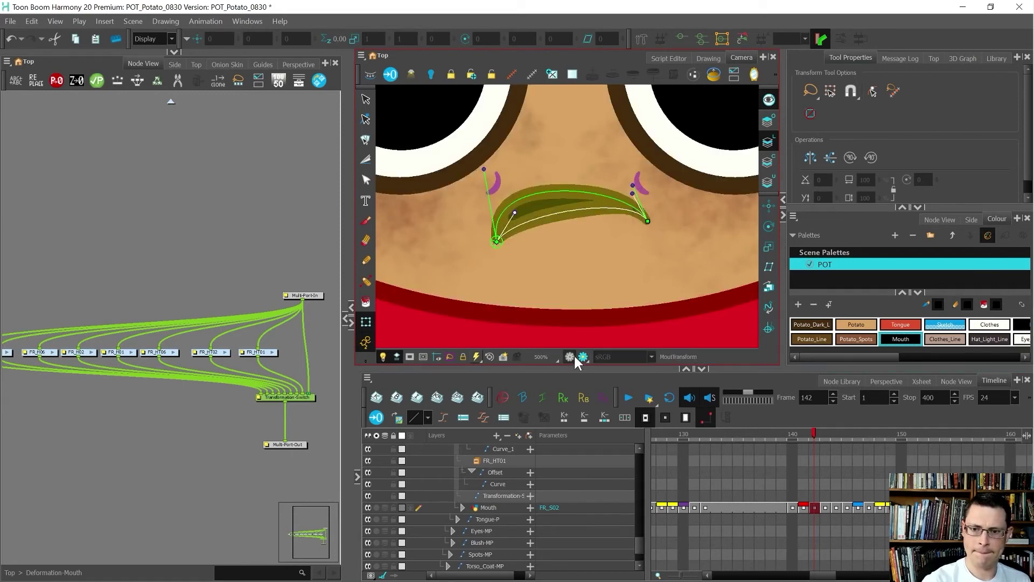
Undo the test deformations on the FR_S02 mouth
key(ctrl+z)
key(ctrl+z)
key(ctrl+z)
key(ctrl+z)
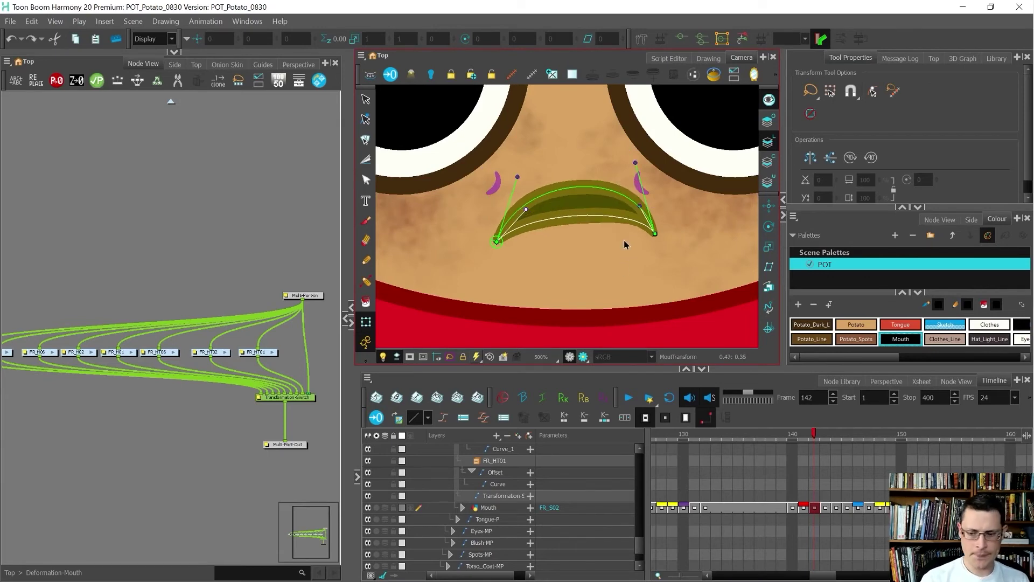
Rig mouth drawing FR_S06 at frame 146 with a new closed envelope deformer anchored at both corners and the upper lip's centre
click(861, 508)
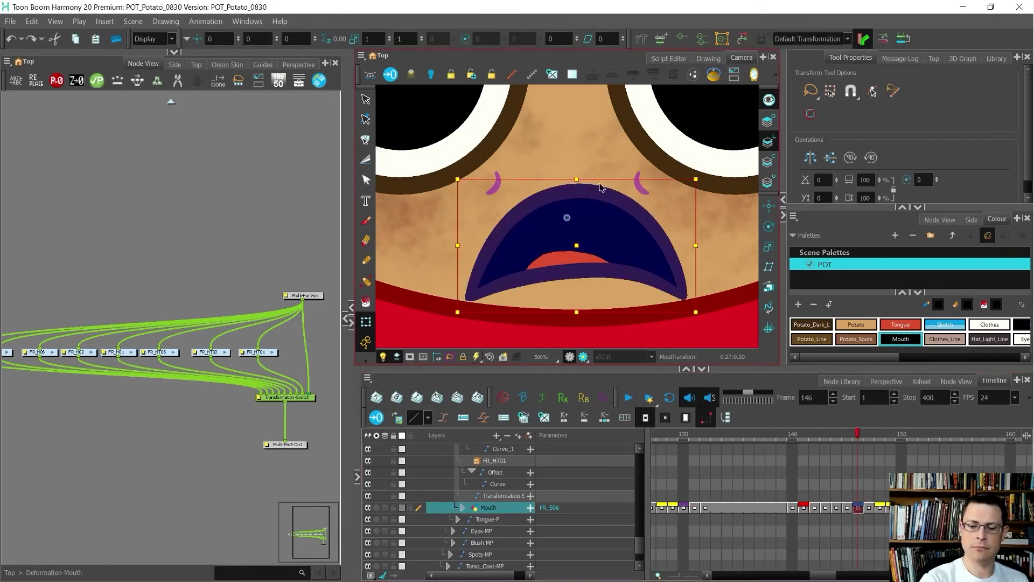
click(403, 508)
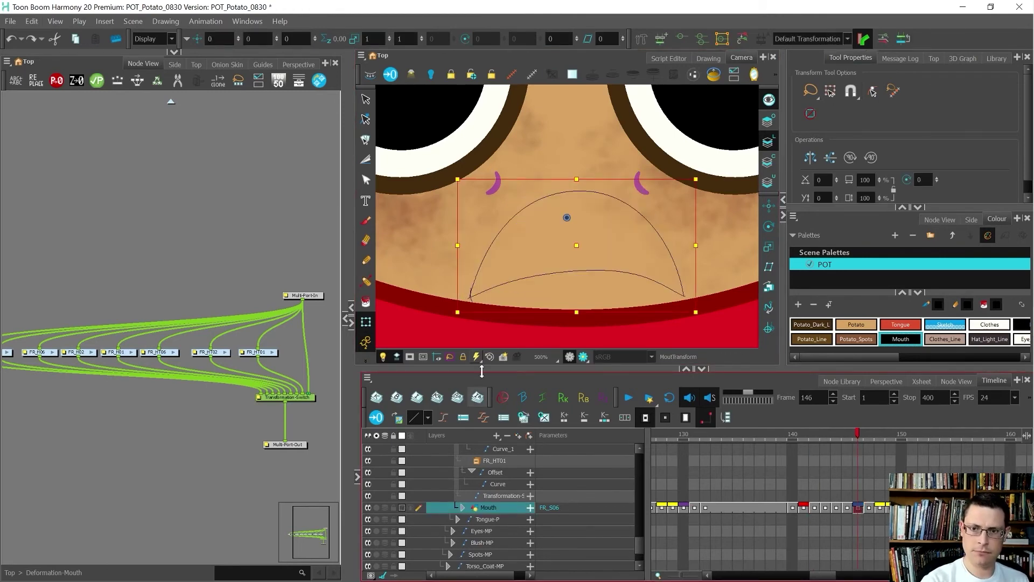
click(661, 37)
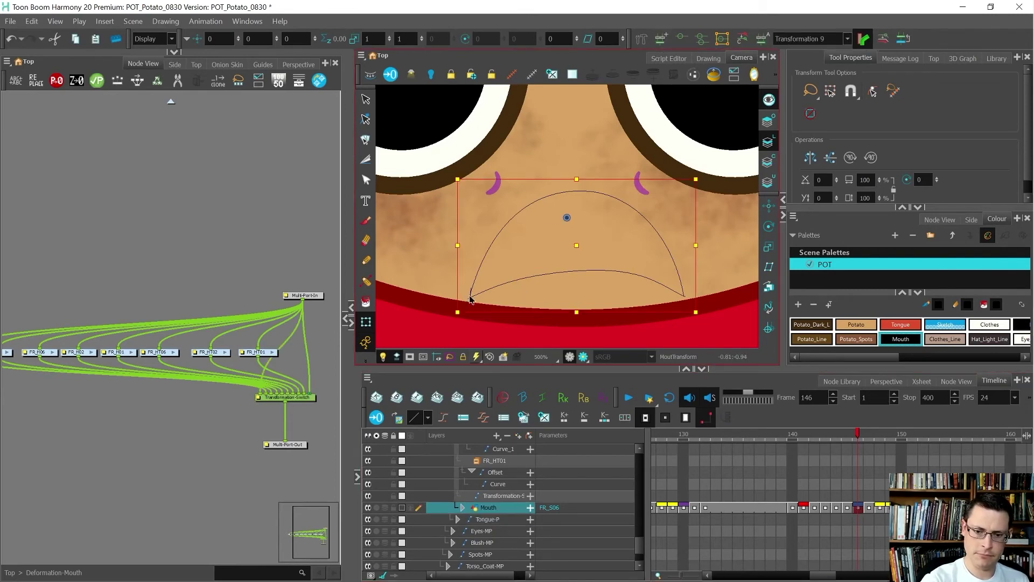
click(641, 38)
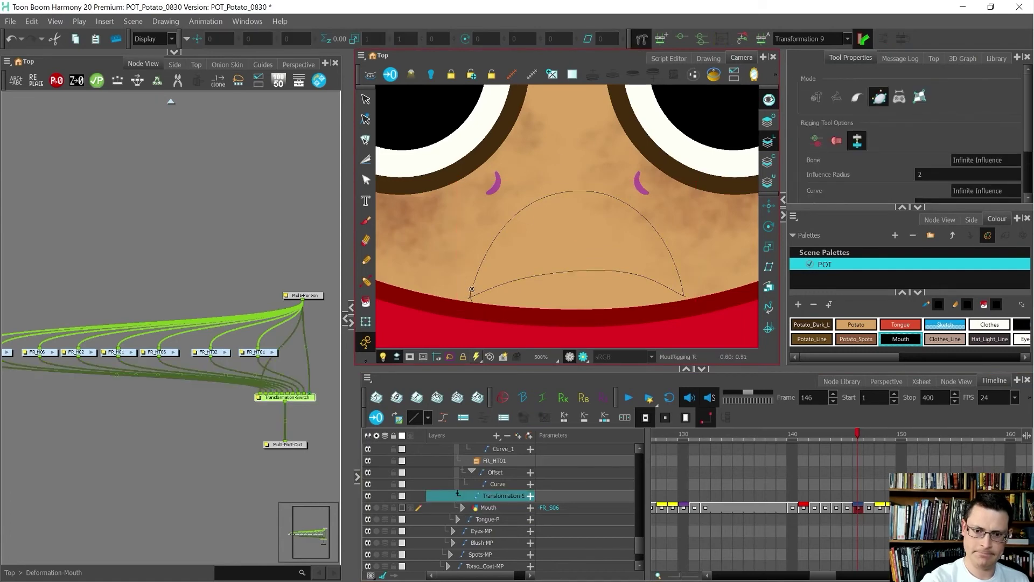
drag(470, 296, 496, 209)
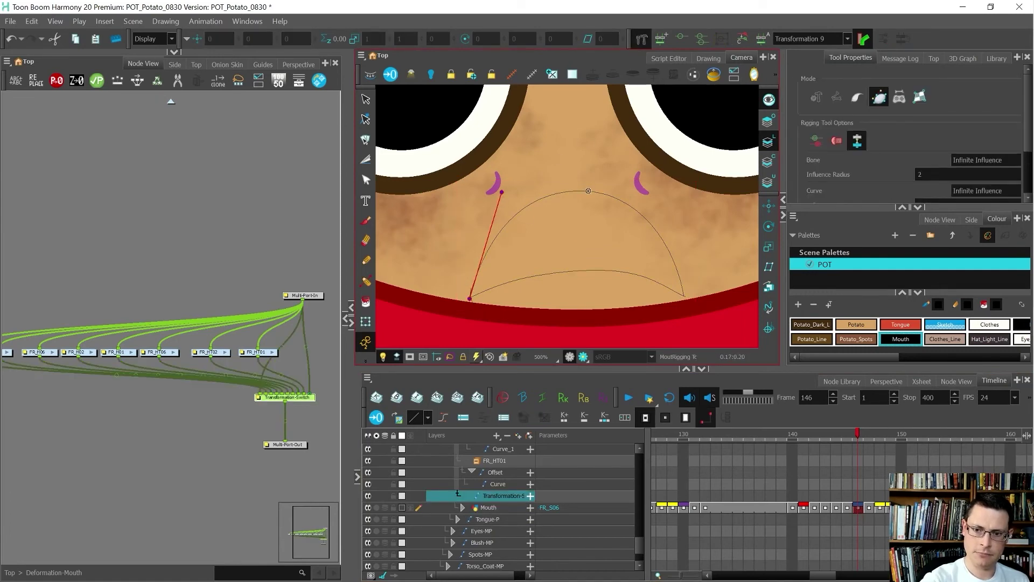
drag(593, 191, 628, 191)
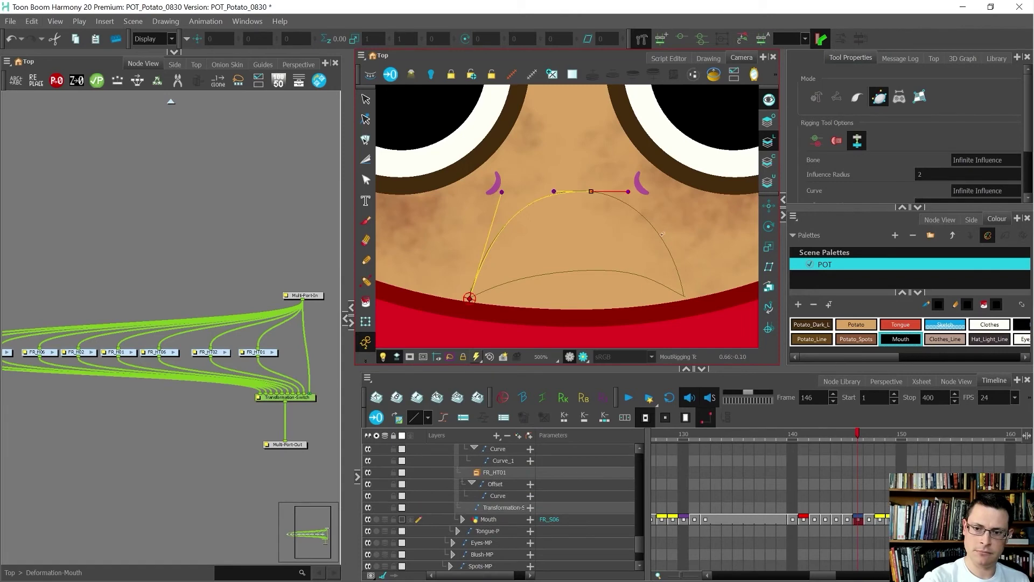
drag(684, 295, 676, 235)
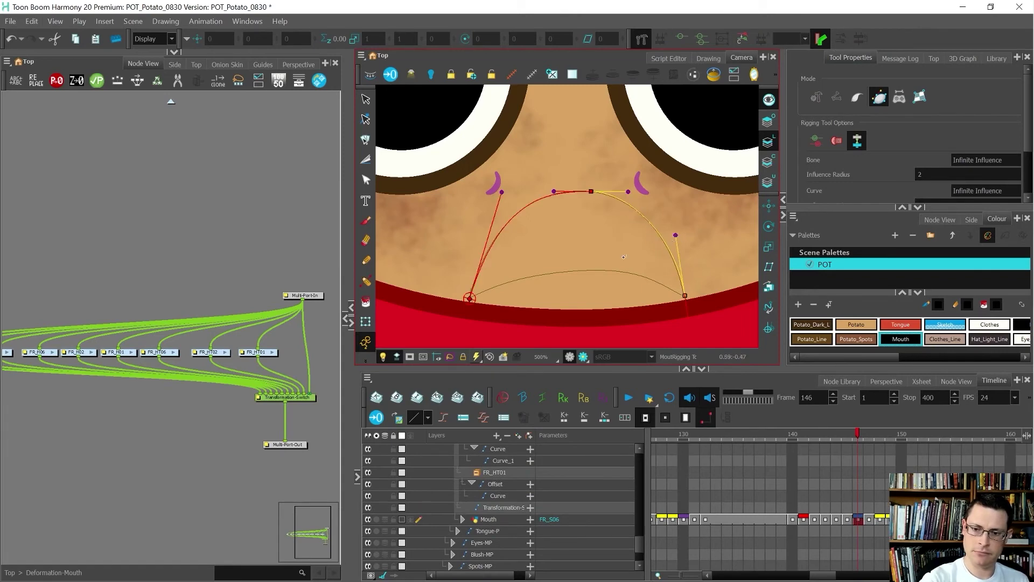
drag(470, 297, 556, 247)
drag(704, 325, 624, 216)
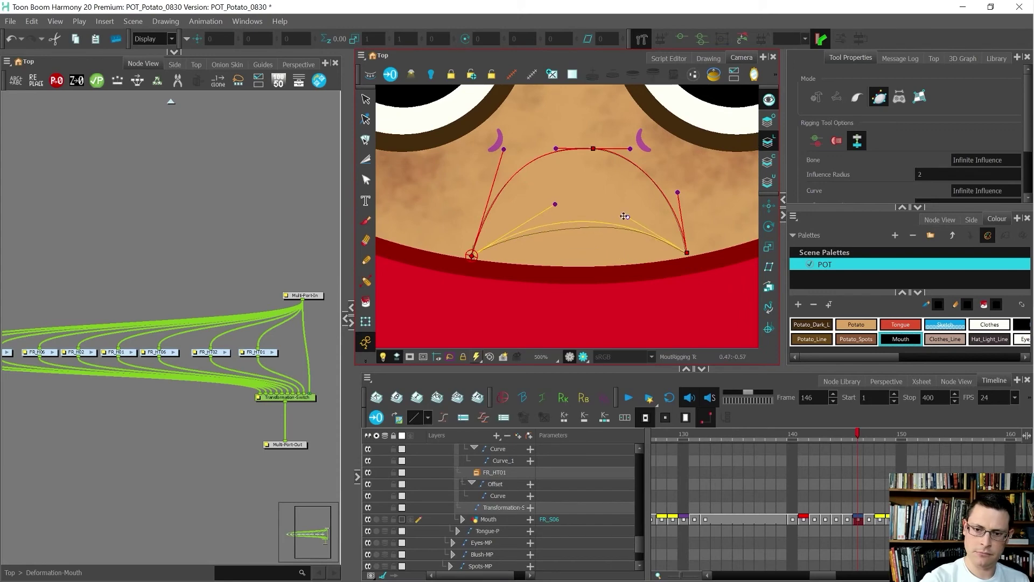
Fit the FR_S06 envelope's lower curve to the mouth outline by adjusting its handles and the right corner point
drag(557, 205, 532, 224)
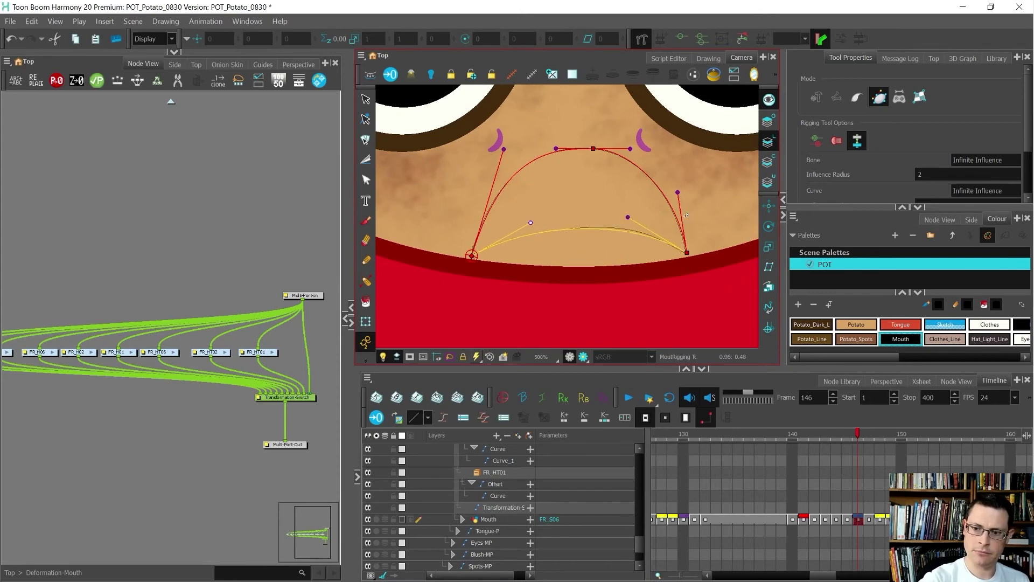
drag(629, 218, 632, 214)
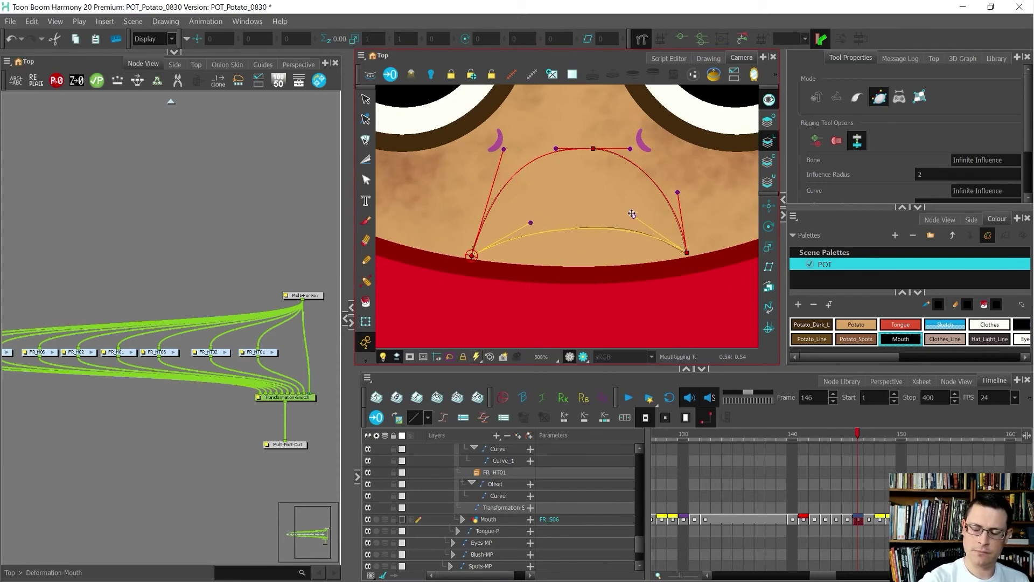
drag(688, 254, 632, 214)
drag(531, 222, 530, 222)
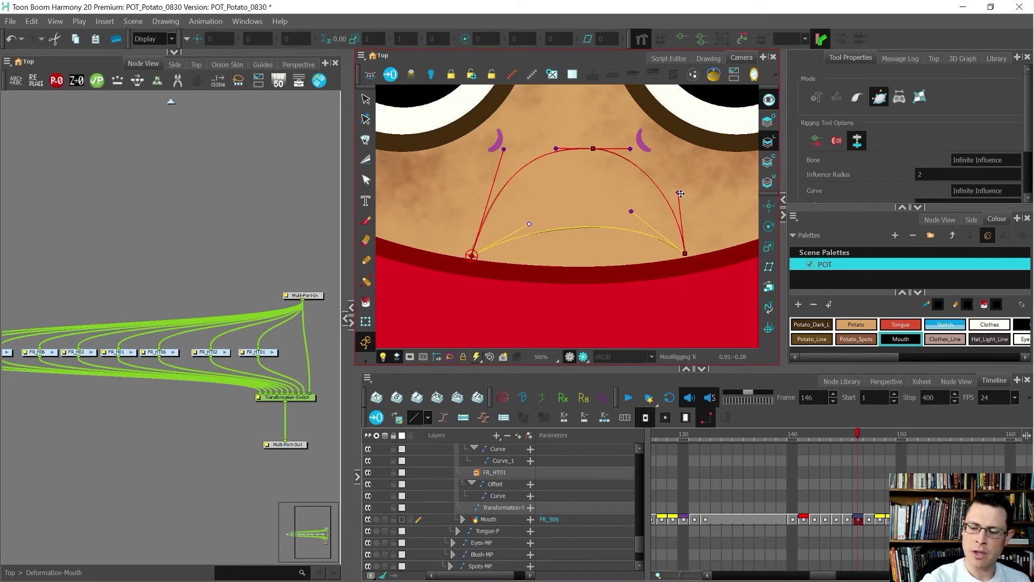
Refine the FR_S06 envelope's upper-lip handles and the lower curve's right handle to follow the mouth outline
drag(679, 197, 711, 266)
key(ctrl+z)
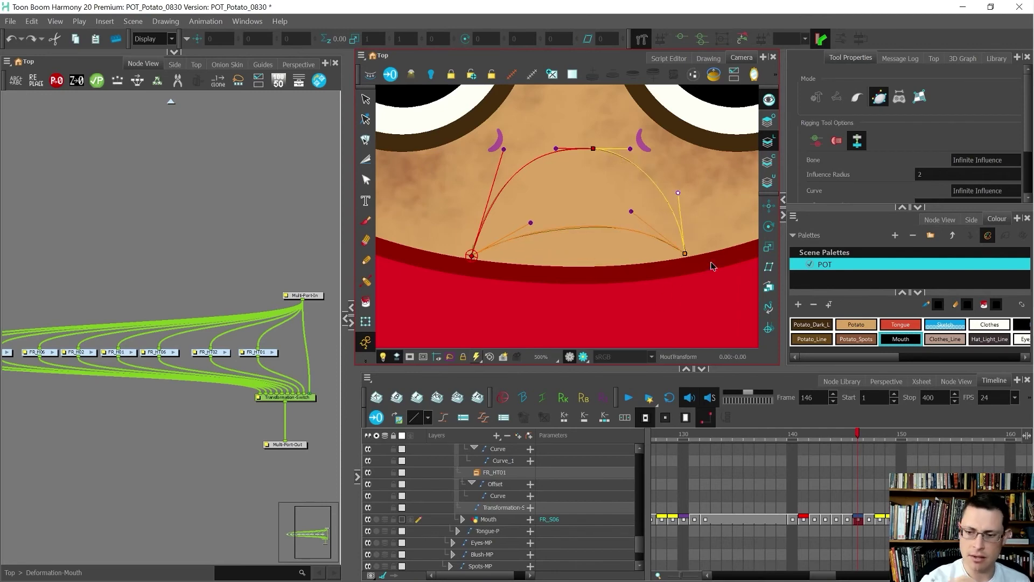
drag(504, 150, 497, 159)
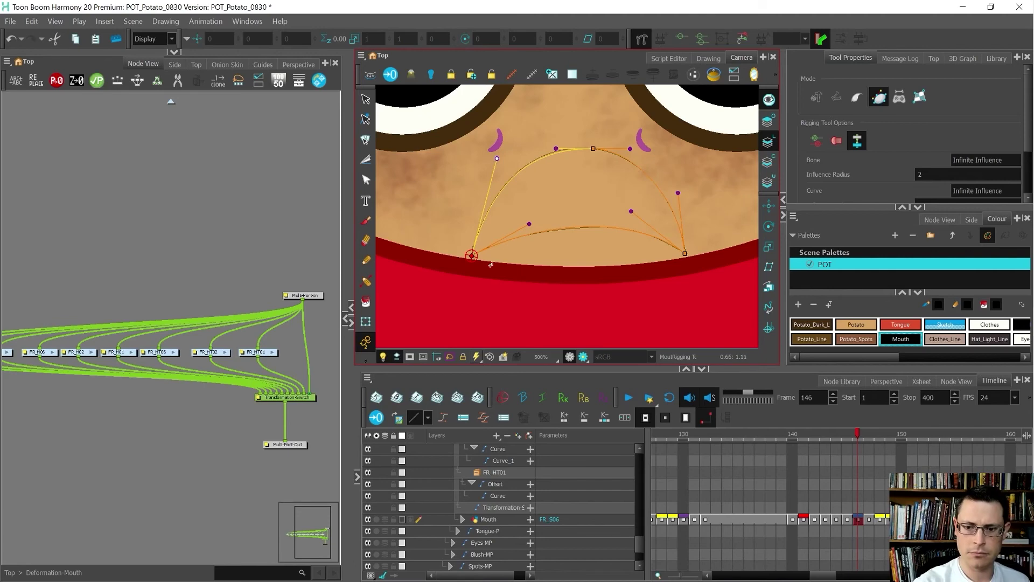
click(633, 213)
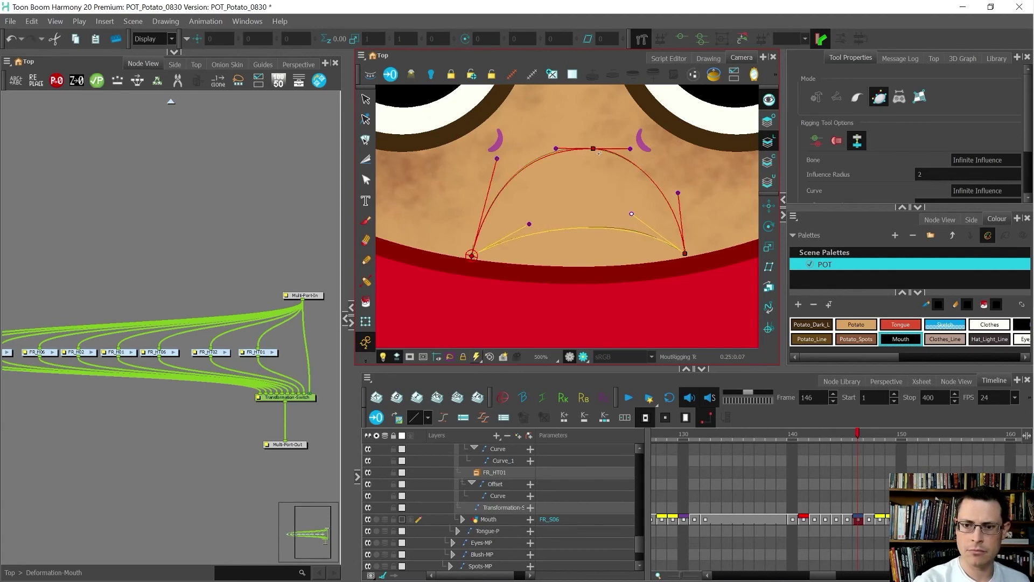
drag(559, 149, 553, 147)
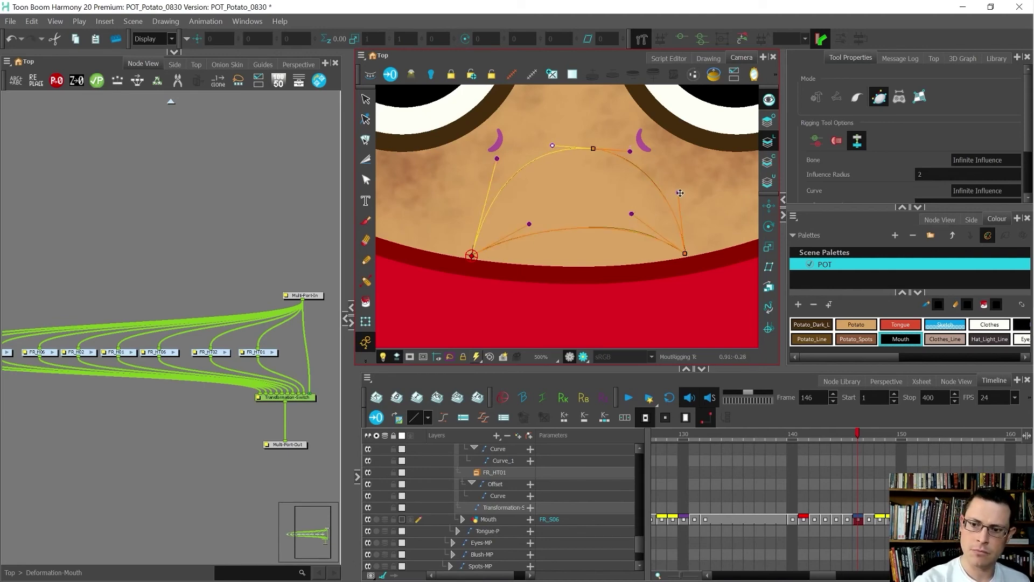
drag(637, 214, 642, 213)
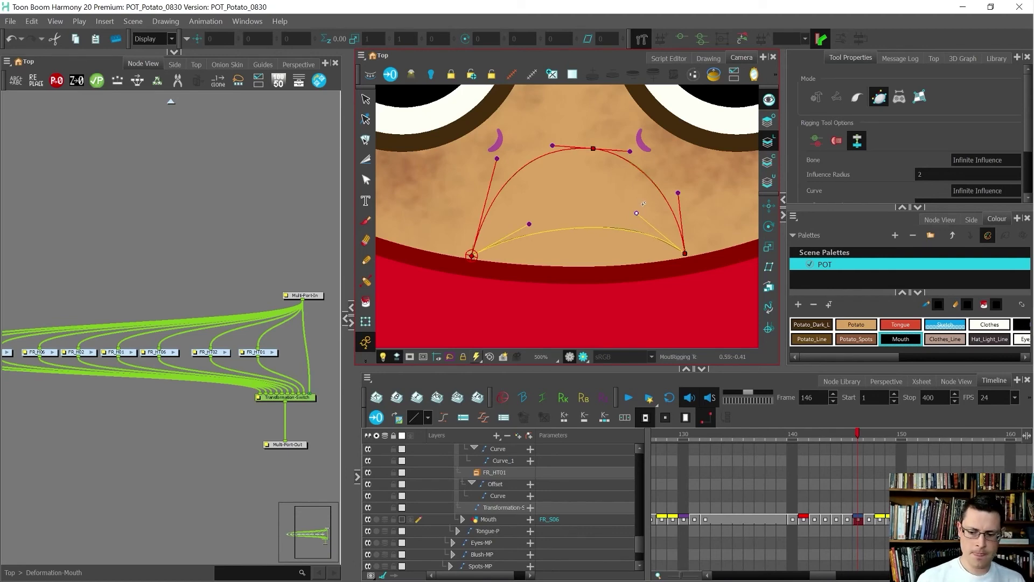
Rename deformation group 7 as FR_S01 and copy the name for reuse
click(53, 296)
scroll(138, 370, down, 4)
scroll(150, 358, up, 5)
double_click(170, 343)
text(FR_S01)
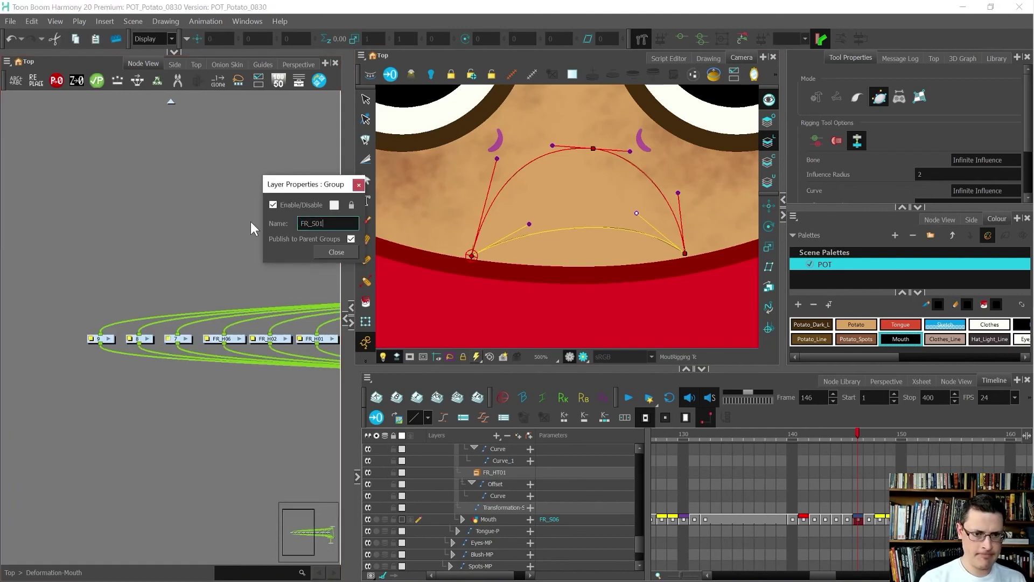
key(Return)
key(ctrl+c)
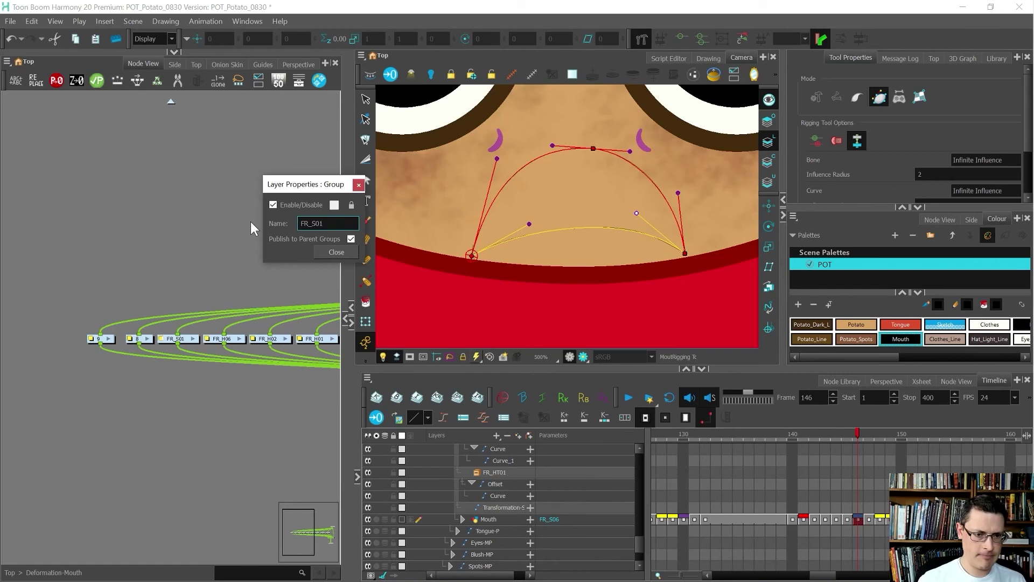
Rename deformation group 8, beside FR_S01, as FR_S02 using the copied name
click(131, 340)
drag(313, 223, 274, 218)
key(ctrl+v)
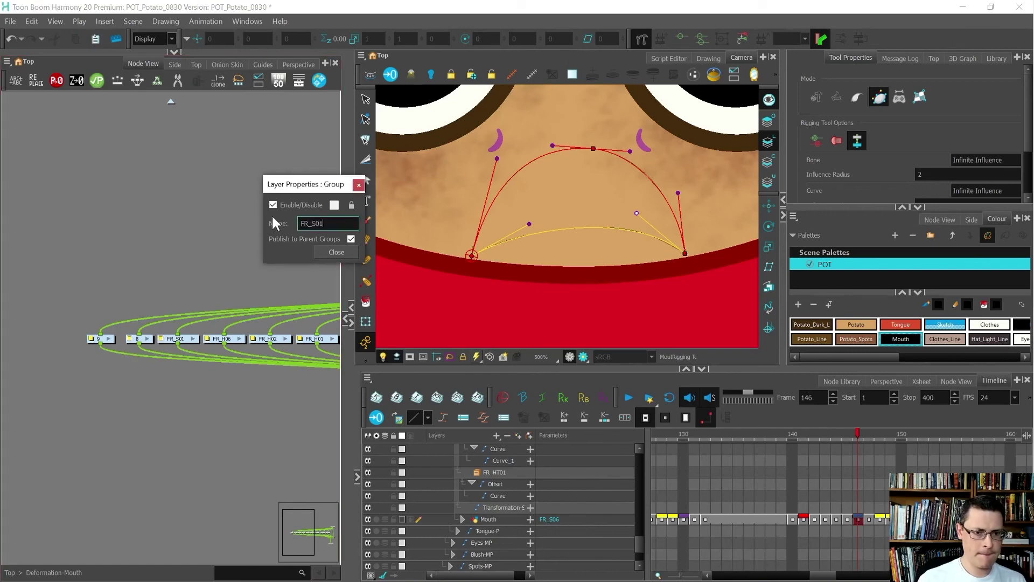
Rename deformation group 9 as FR_S06 and close its layer properties
click(93, 339)
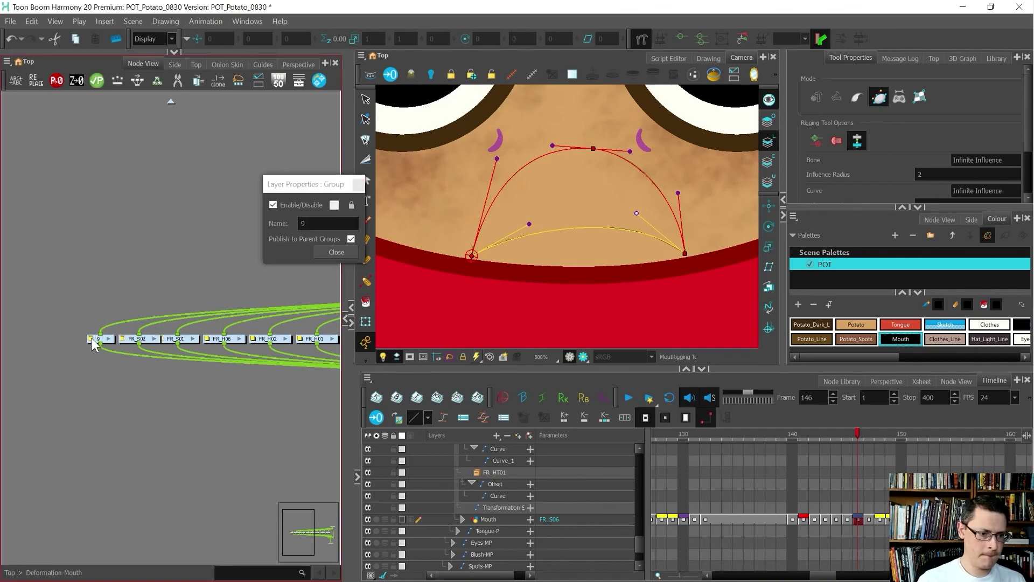
click(323, 223)
key(BackSpace)
text(6)
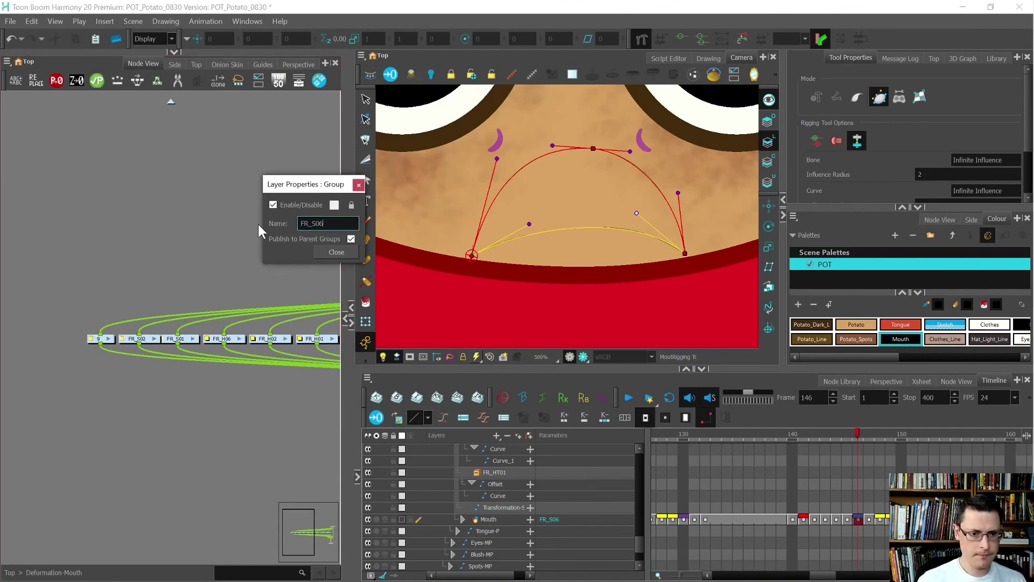
click(127, 248)
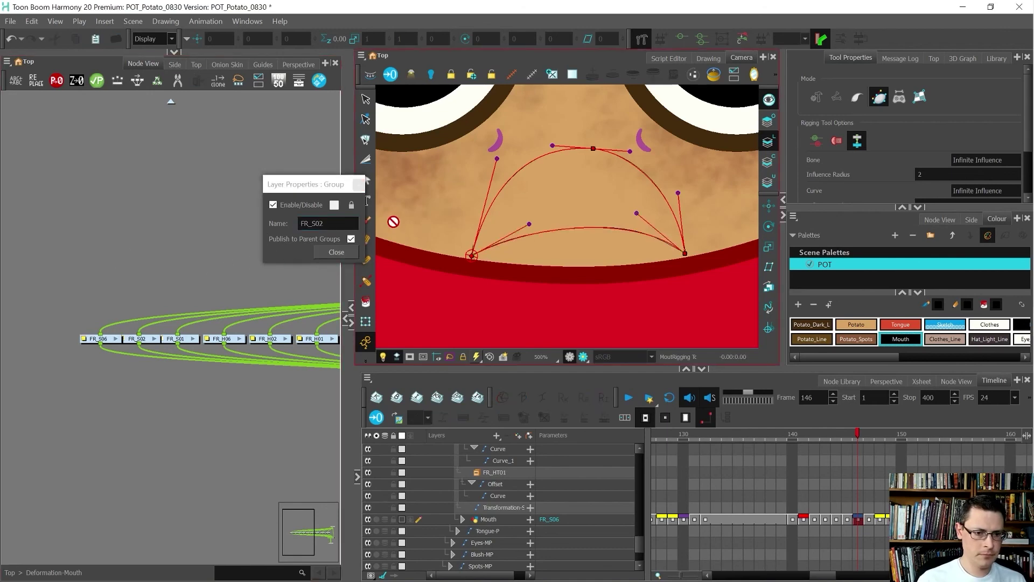
click(345, 250)
Restore the filled display of the Mouth layer
scroll(77, 277, down, 3)
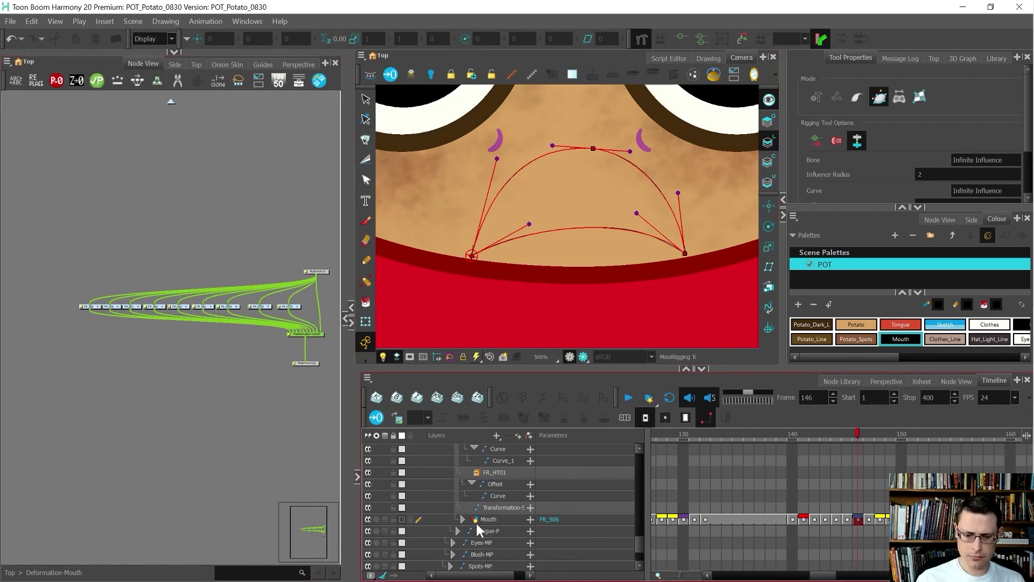
click(402, 520)
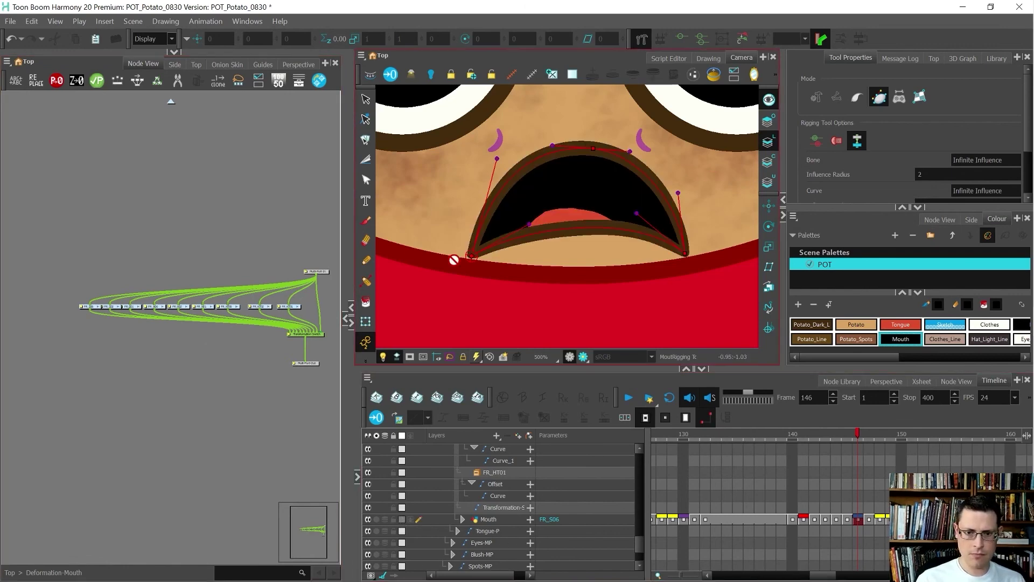
scroll(454, 260, down, 3)
With the Transform tool active, step backward from frame 146 to frame 120 and examine the mouth drawings and their deformers
key(shift+t)
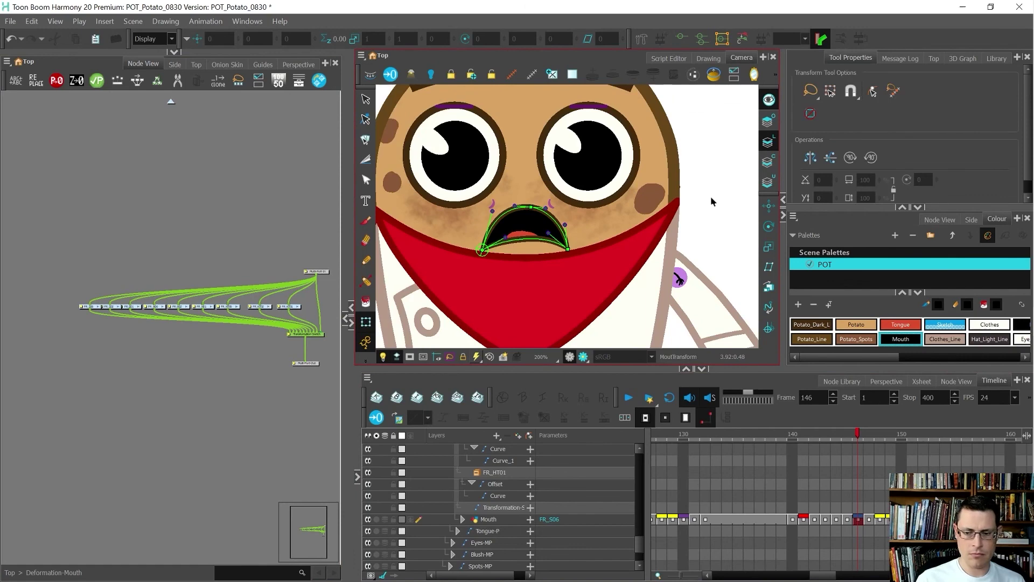
key(comma)
key(comma)
key(comma)
key(comma)
key(comma)
key(comma)
key(comma)
key(comma)
key(comma)
key(comma)
key(comma)
key(comma)
key(comma)
key(comma)
key(comma)
key(comma)
key(comma)
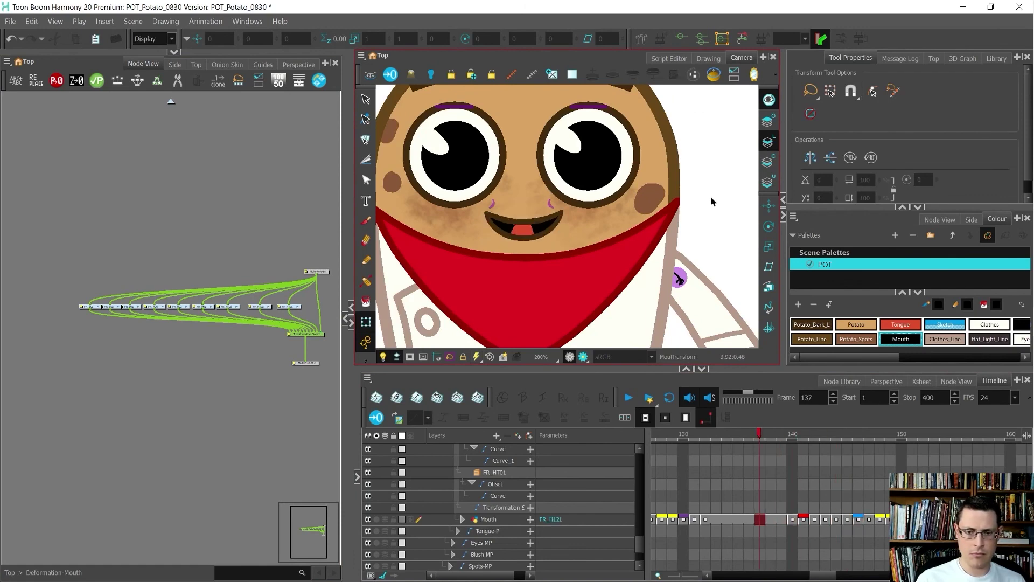
scroll(711, 197, down, 2)
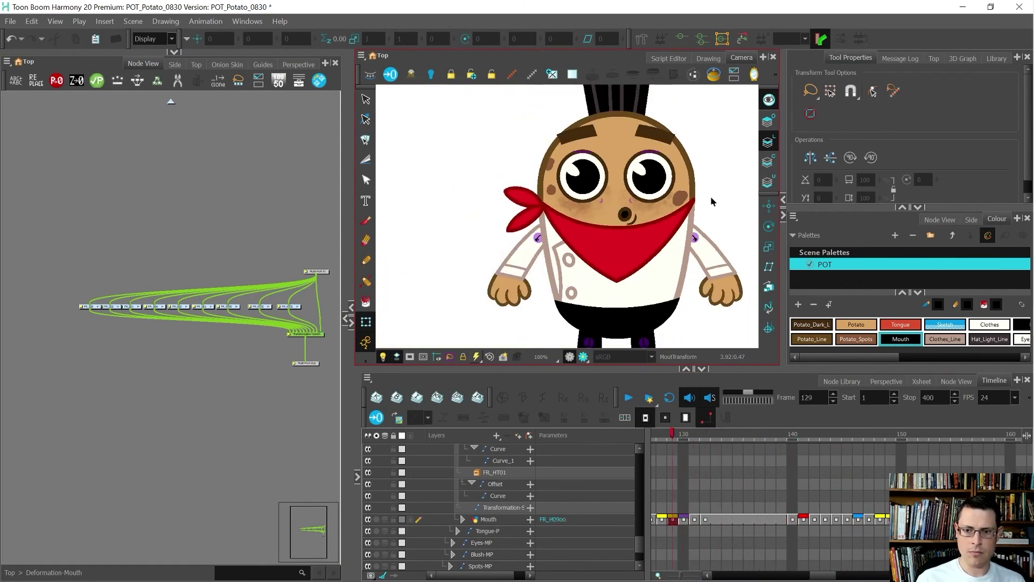
key(comma)
key(comma)
key(comma)
key(comma)
key(comma)
key(comma)
key(comma)
key(comma)
key(comma)
key(comma)
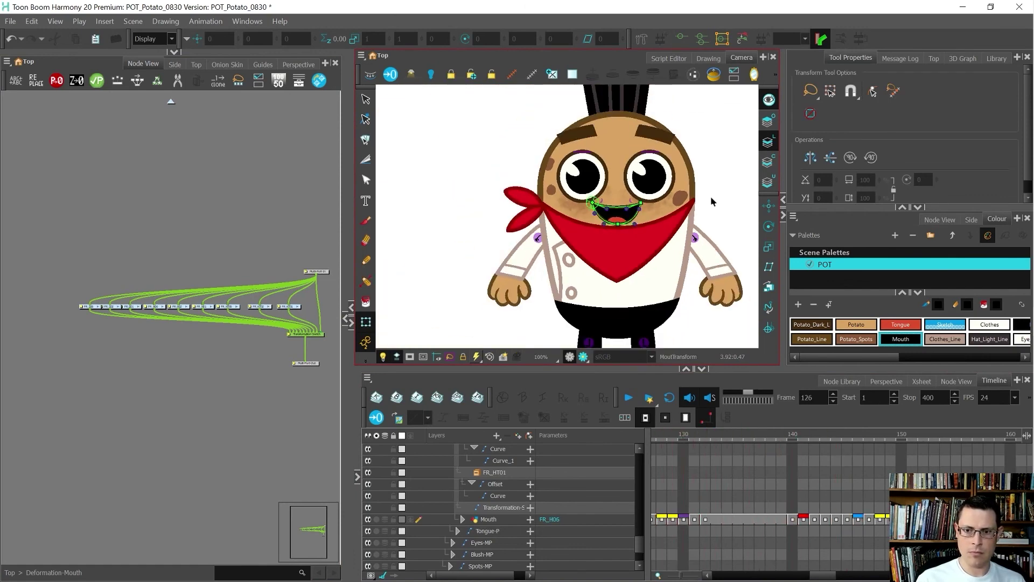
Step forward through the frames to frame 139 and check which front-view mouth drawings still lack a deformer
key(period)
key(period)
key(period)
key(period)
key(period)
key(period)
key(period)
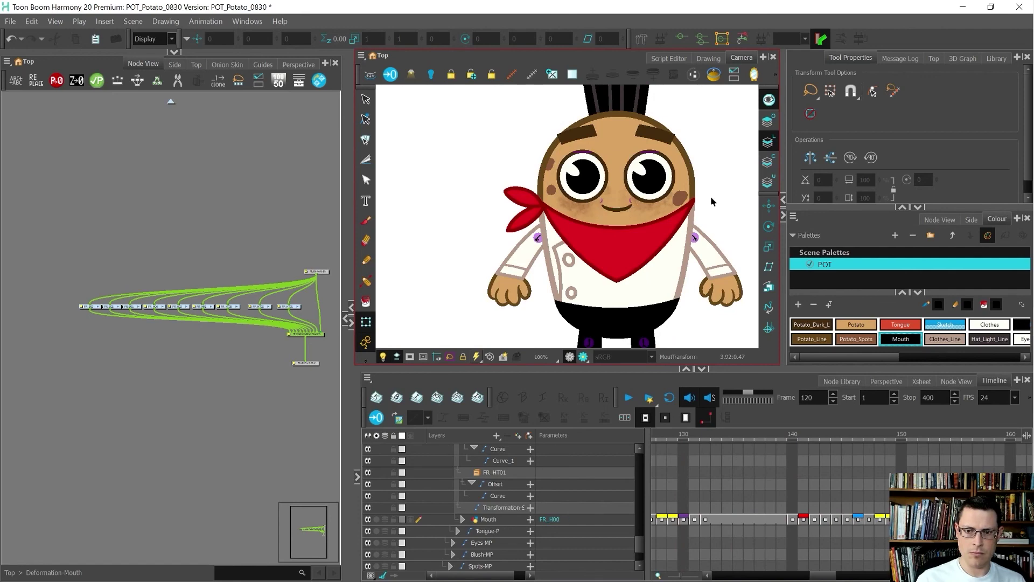
key(period)
key(period)
key(period)
key(period)
key(period)
key(period)
key(period)
key(period)
key(period)
key(period)
key(period)
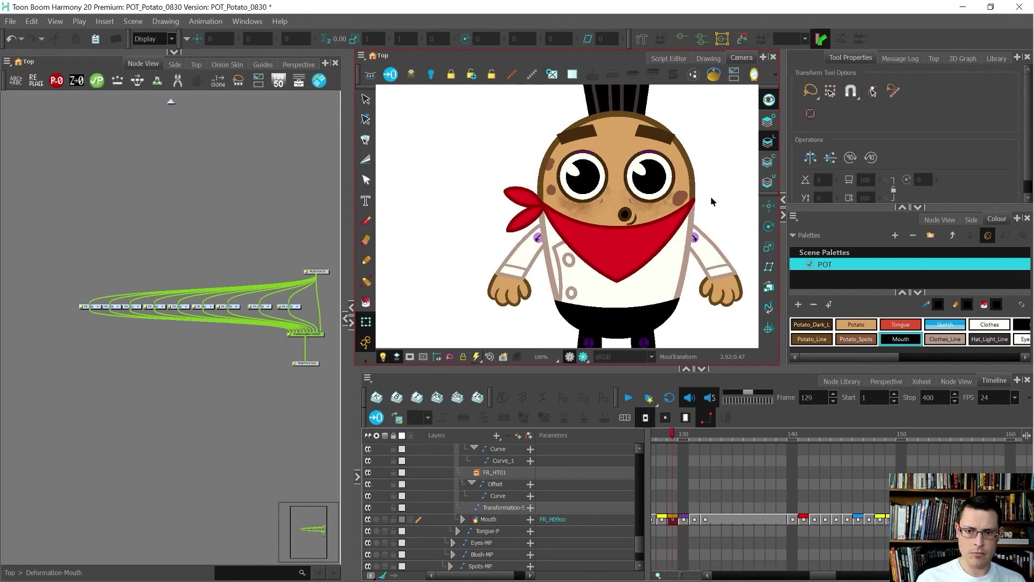
key(period)
key(period)
key(period)
key(period)
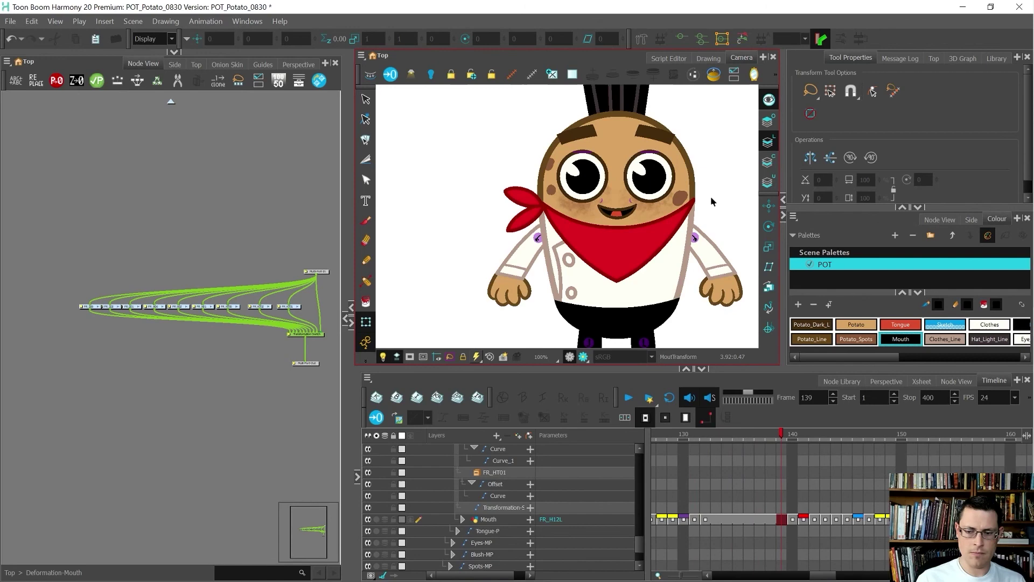